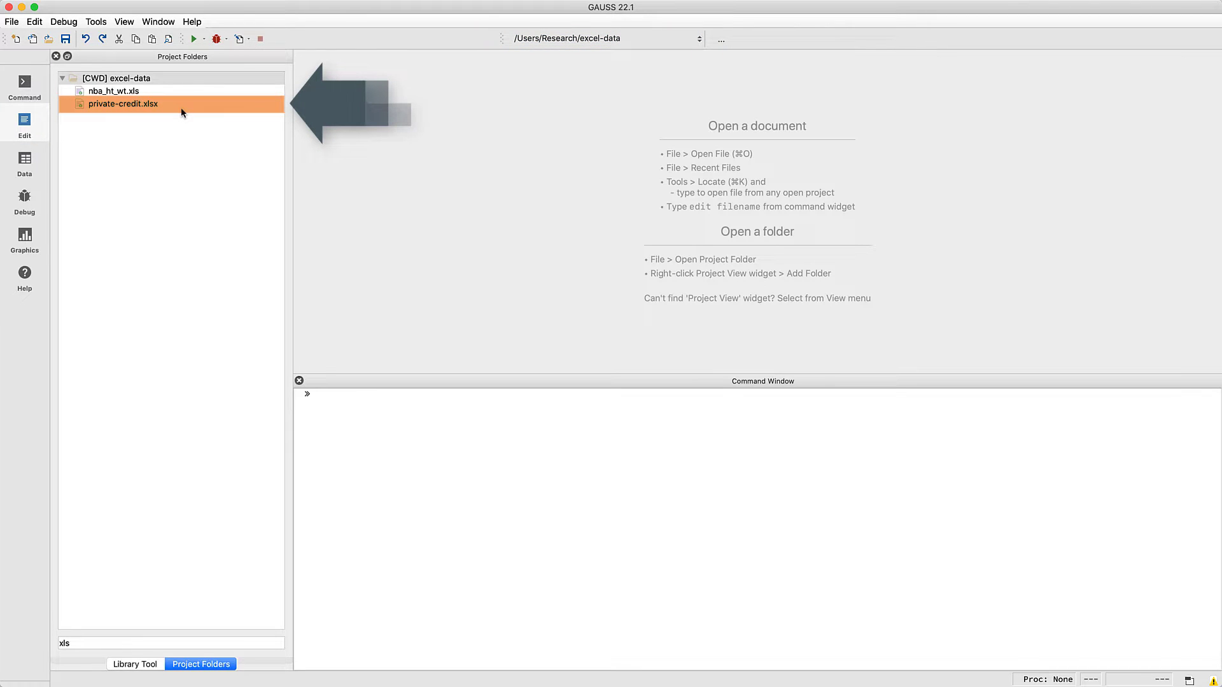
Import private-credit.xlsx as dataframe 'china' with only date and pct_gdp, excluding billion_yuan
double_click(134, 105)
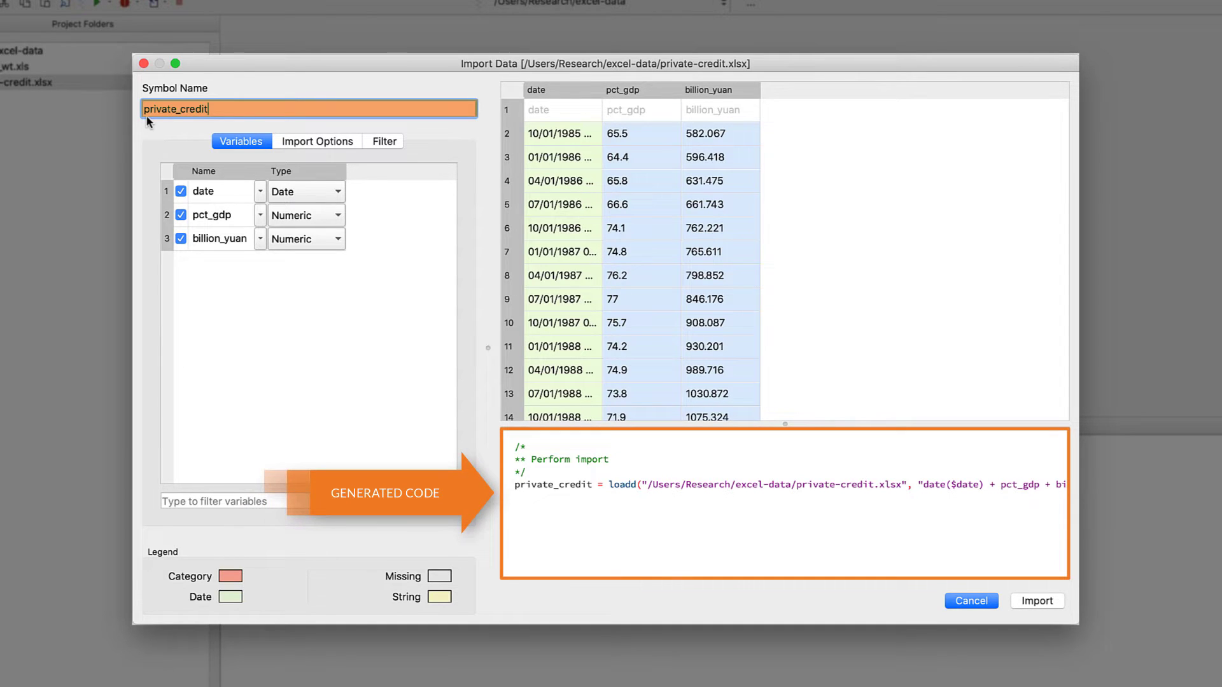
double_click(178, 109)
text(china)
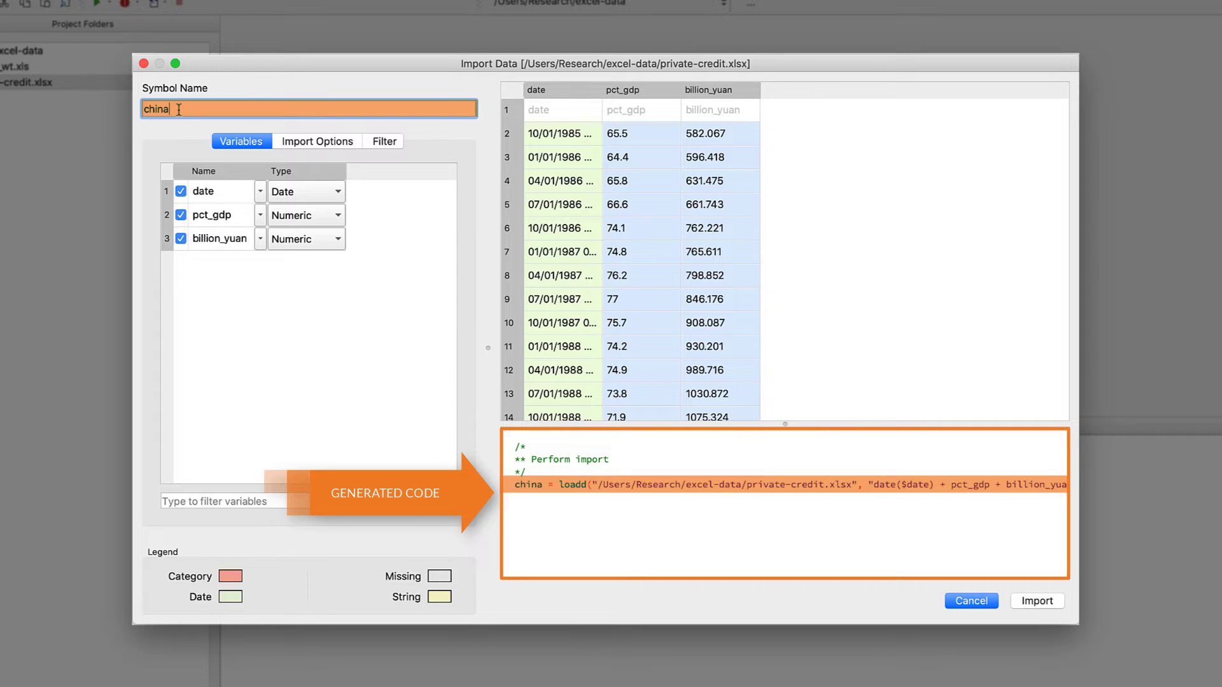
click(180, 240)
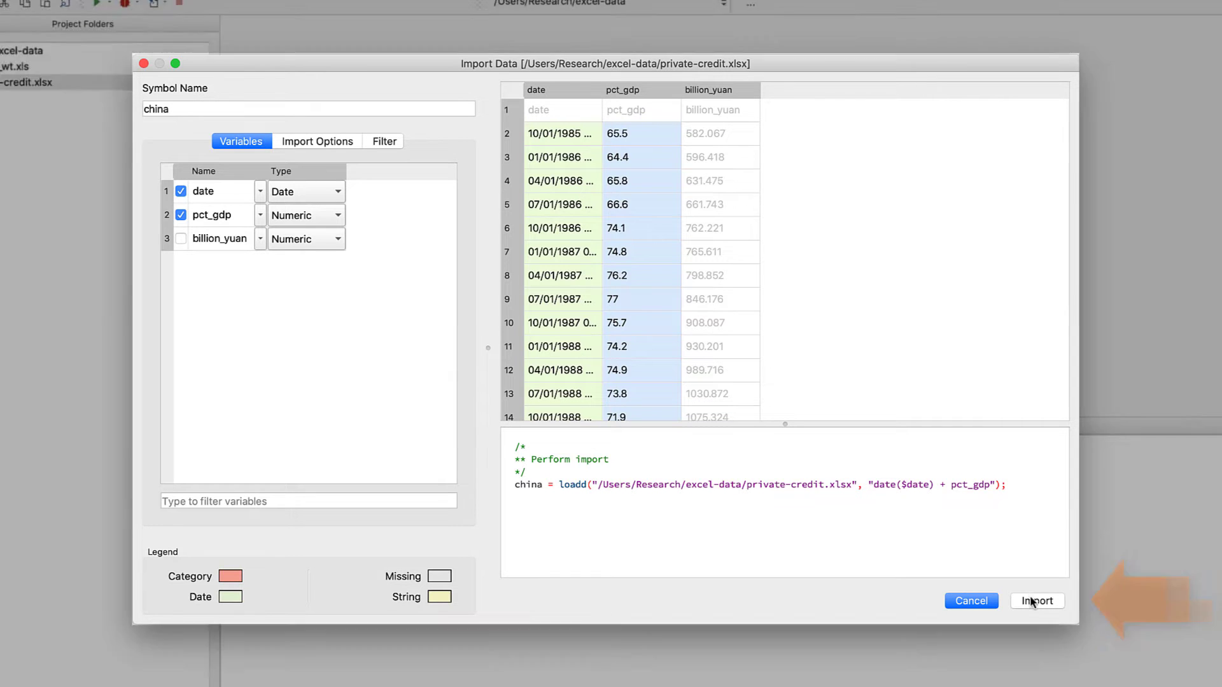
click(1030, 600)
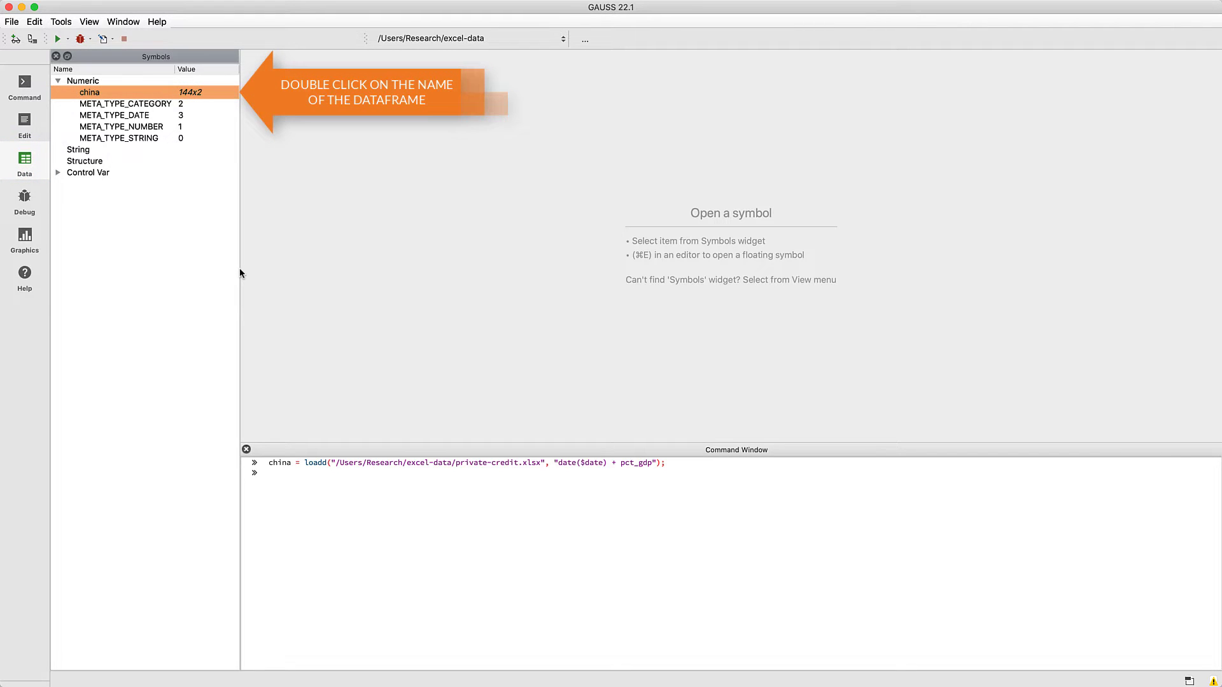
Open china in the data viewer and run call dstatmt(china) for descriptive statistics
double_click(118, 93)
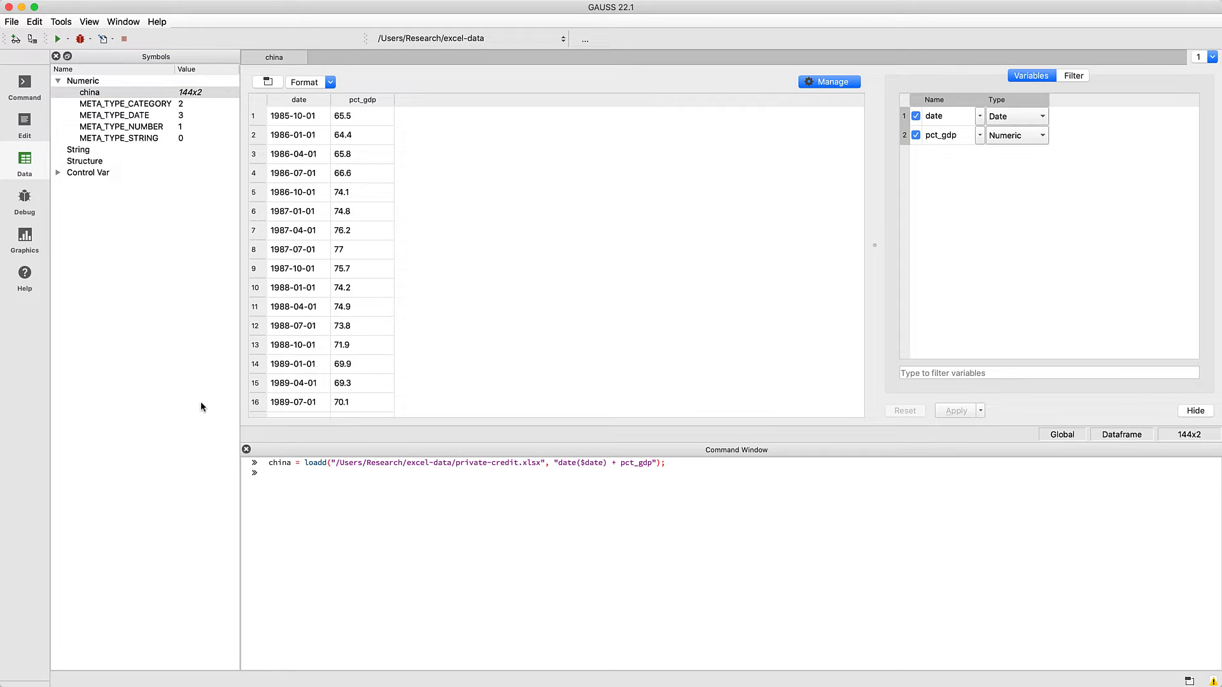
click(303, 507)
text(cal)
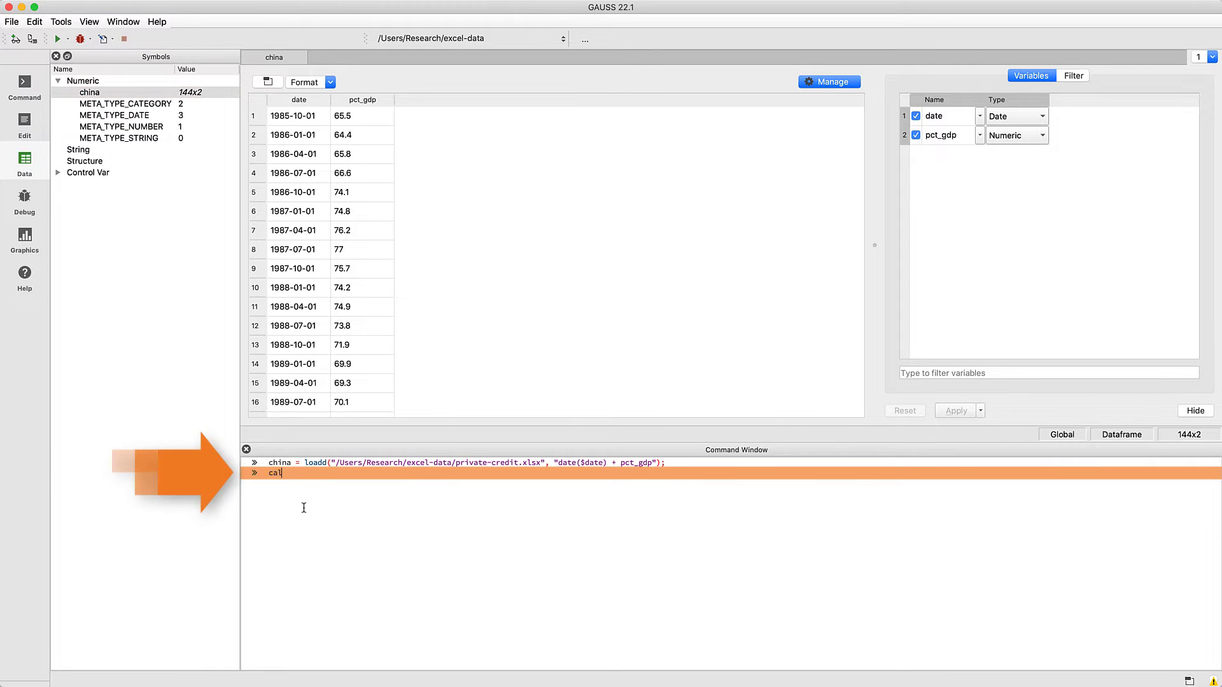
text(l dstatmt(china))
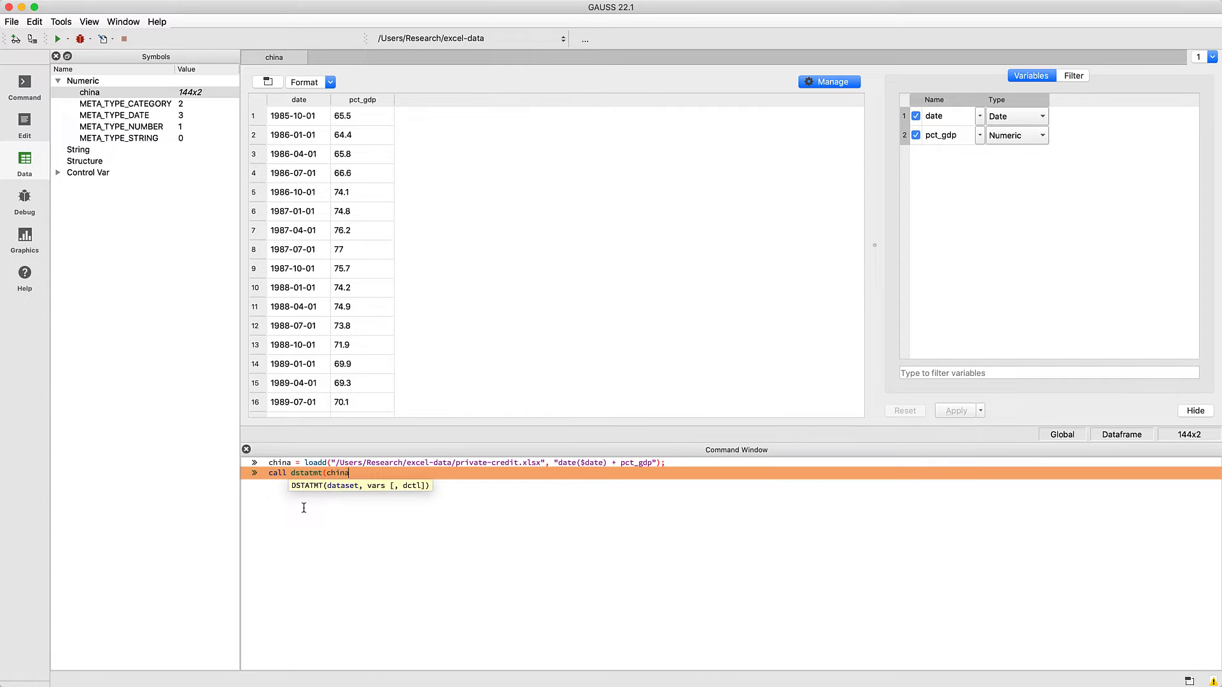
key(Return)
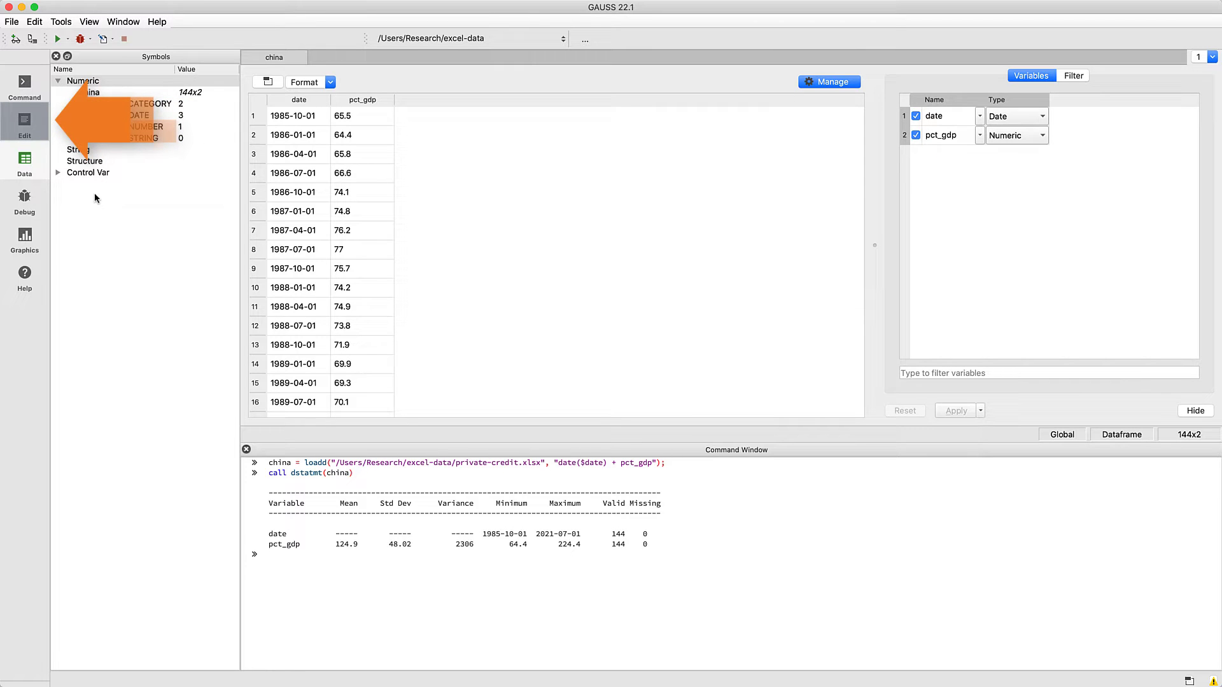
Create a new script starting with new; and cls;, then paste the copied loadd and dstatmt lines
click(24, 122)
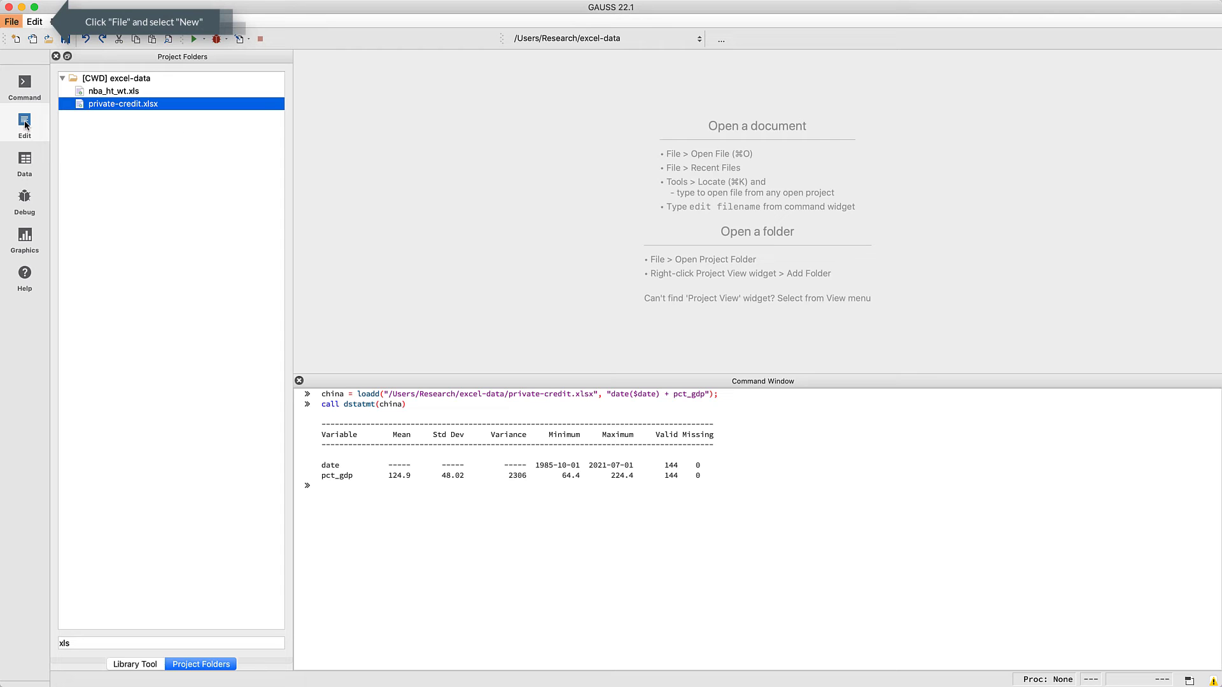
click(11, 21)
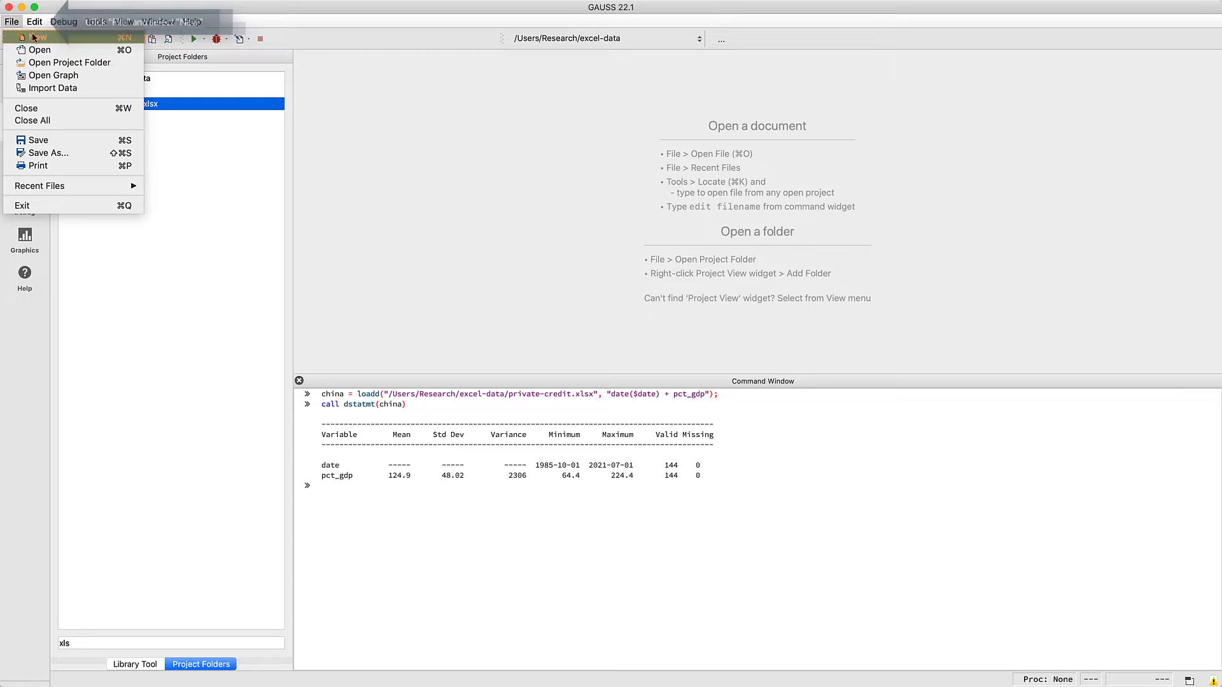
click(33, 38)
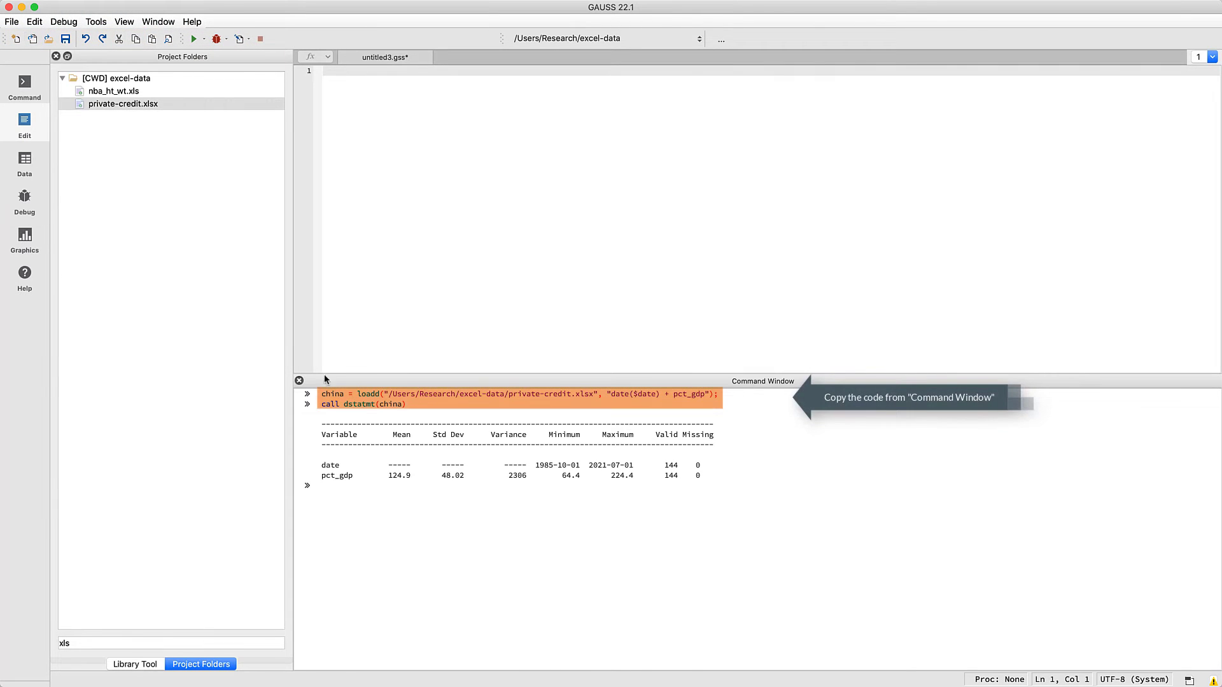
drag(423, 411, 321, 392)
right_click(343, 408)
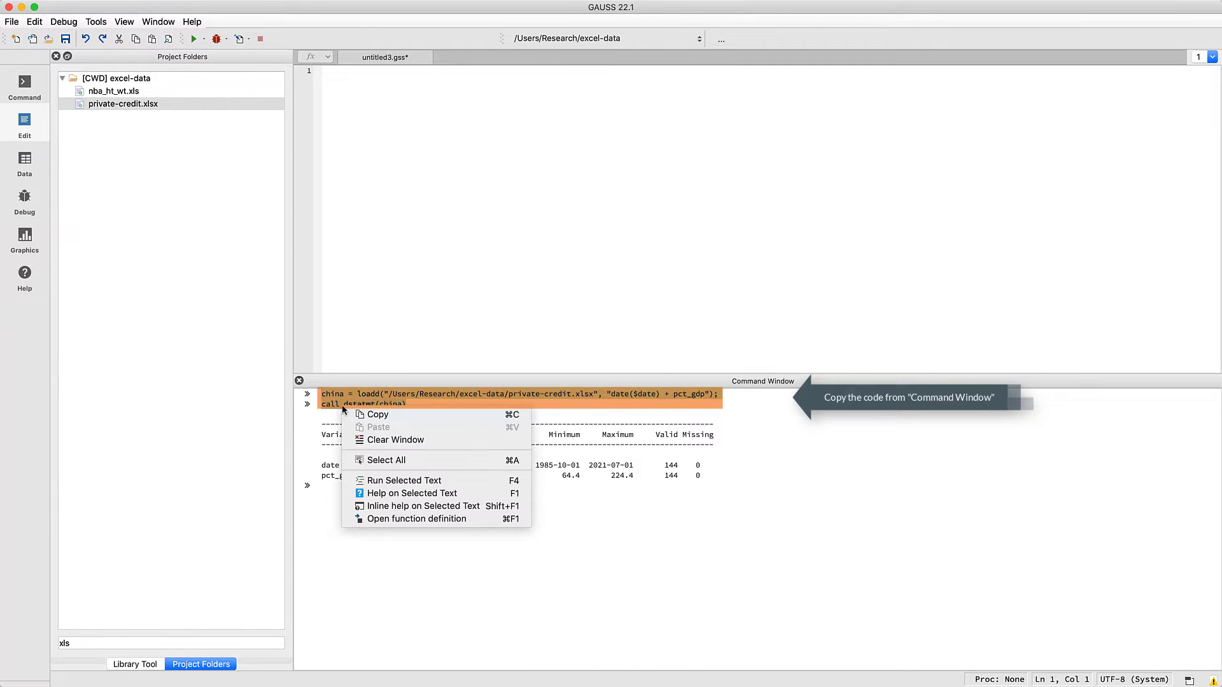
click(376, 414)
click(372, 151)
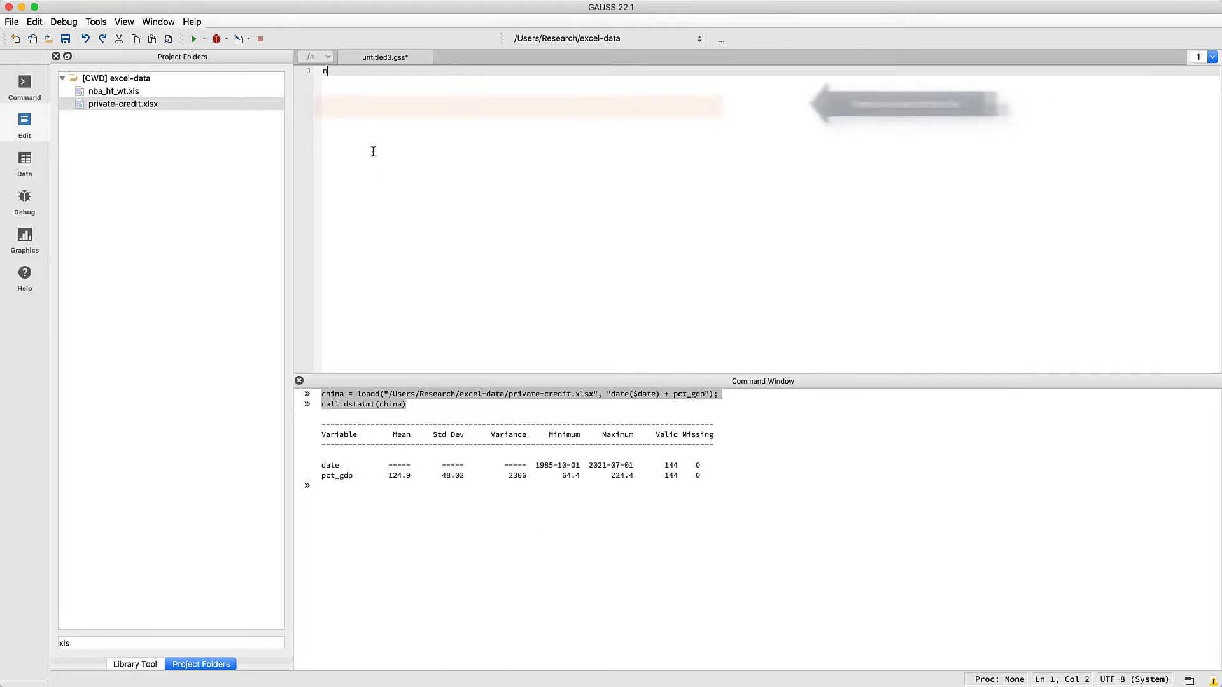
text(new;)
key(Return)
text(cls;)
key(Return)
key(Return)
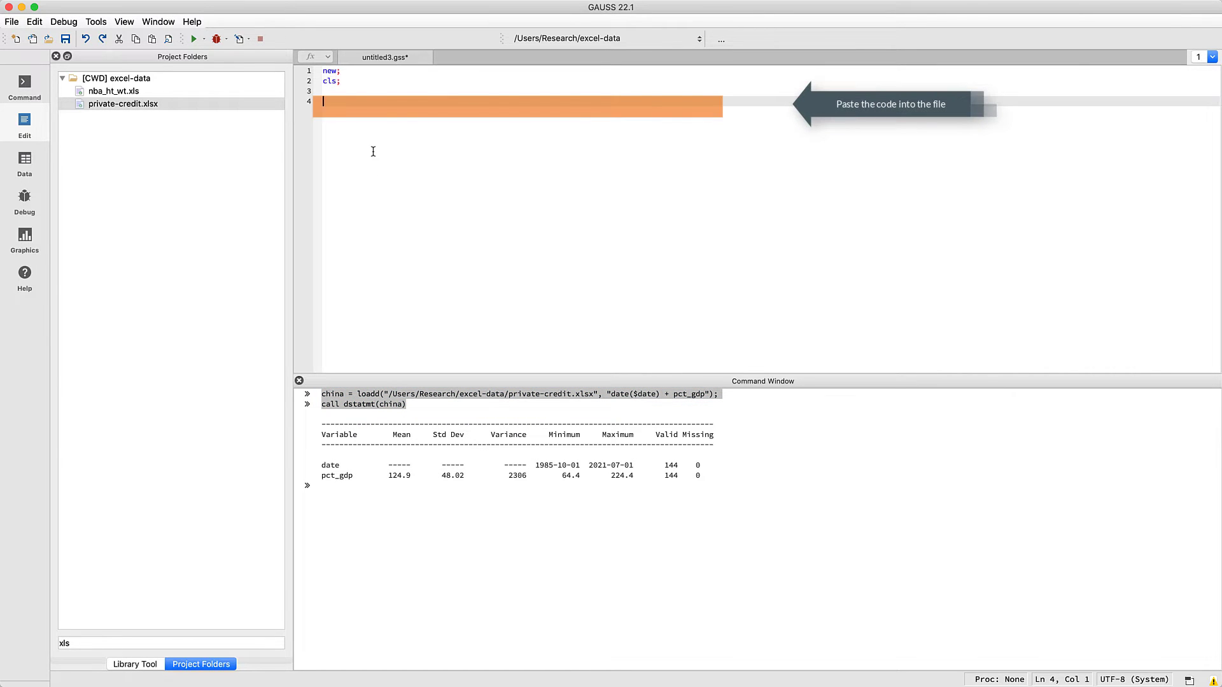
key(super+v)
Save the script as example-load.gss
click(12, 22)
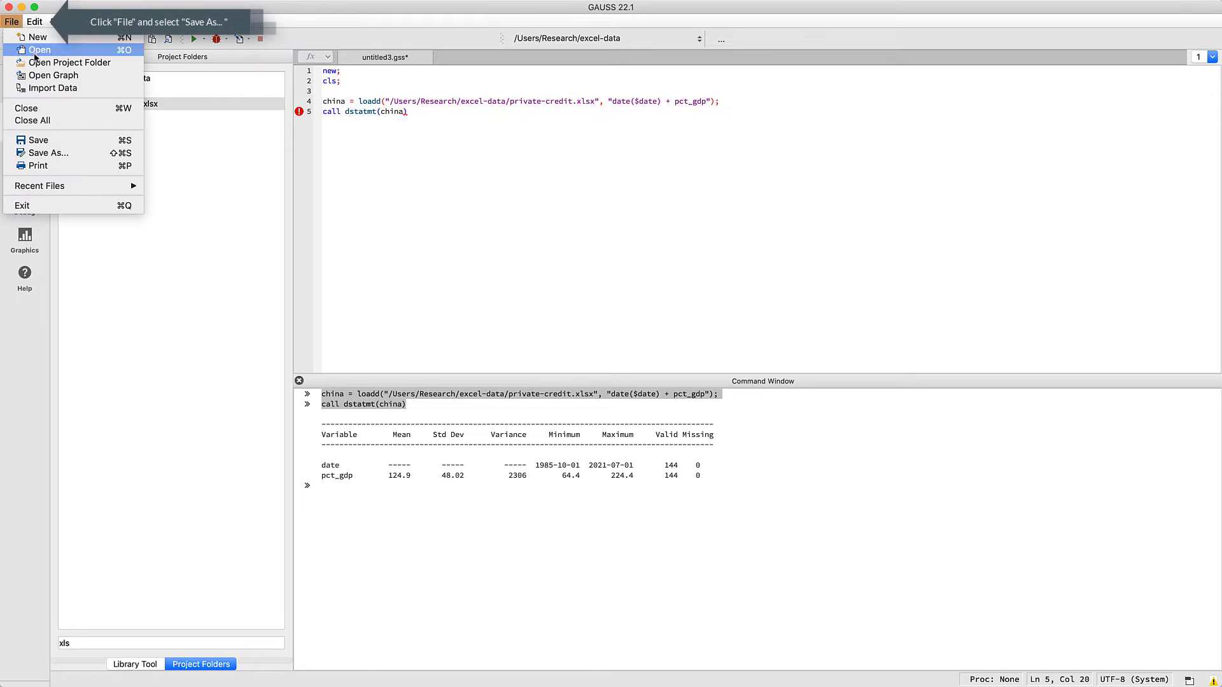
click(77, 153)
text(example-load.gss)
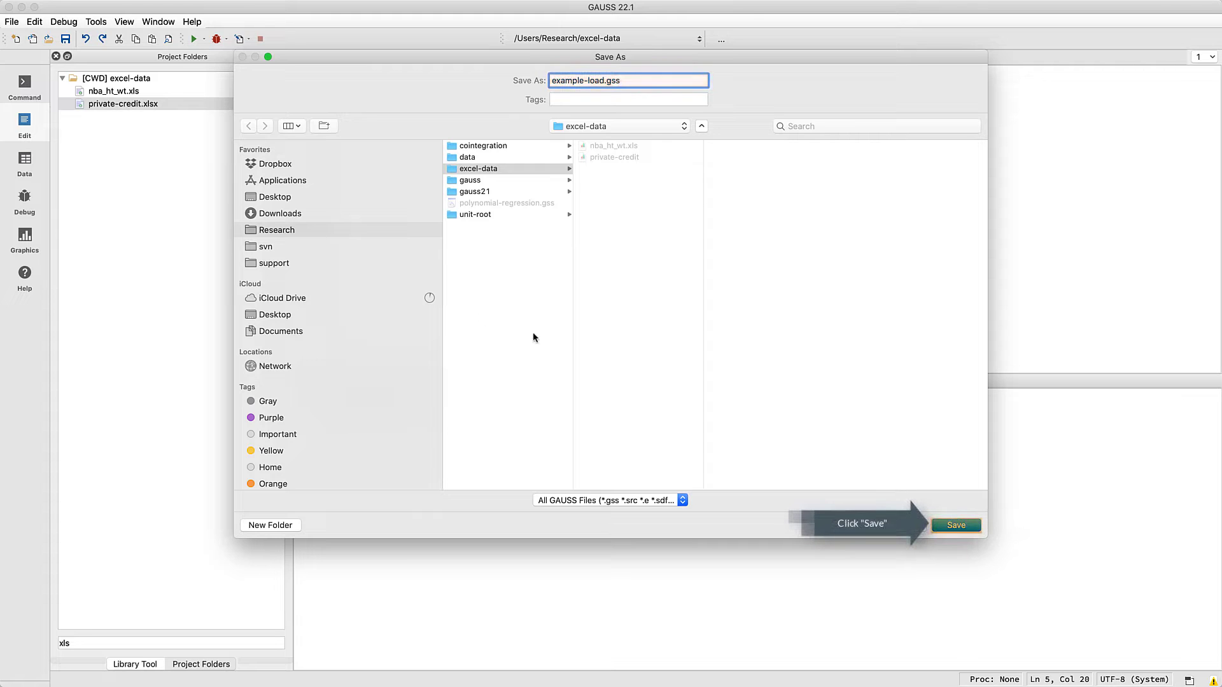
click(954, 526)
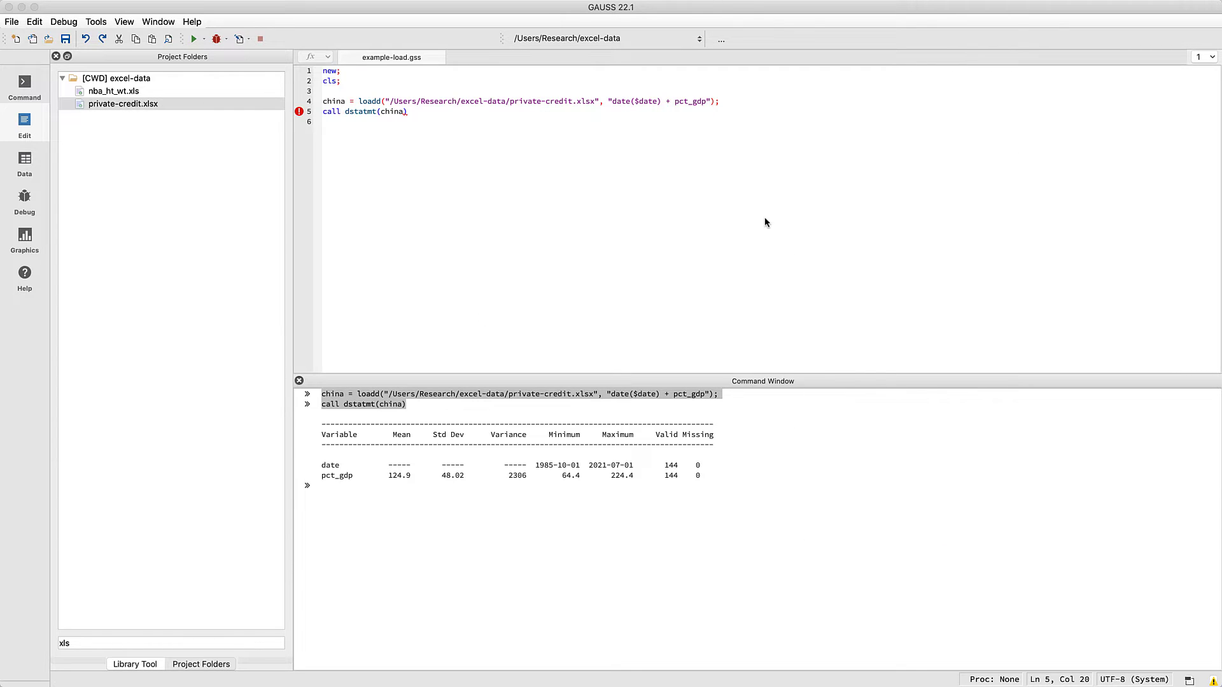
Add a closing semicolon to the dstatmt(china) line and save the script
click(422, 112)
text(;)
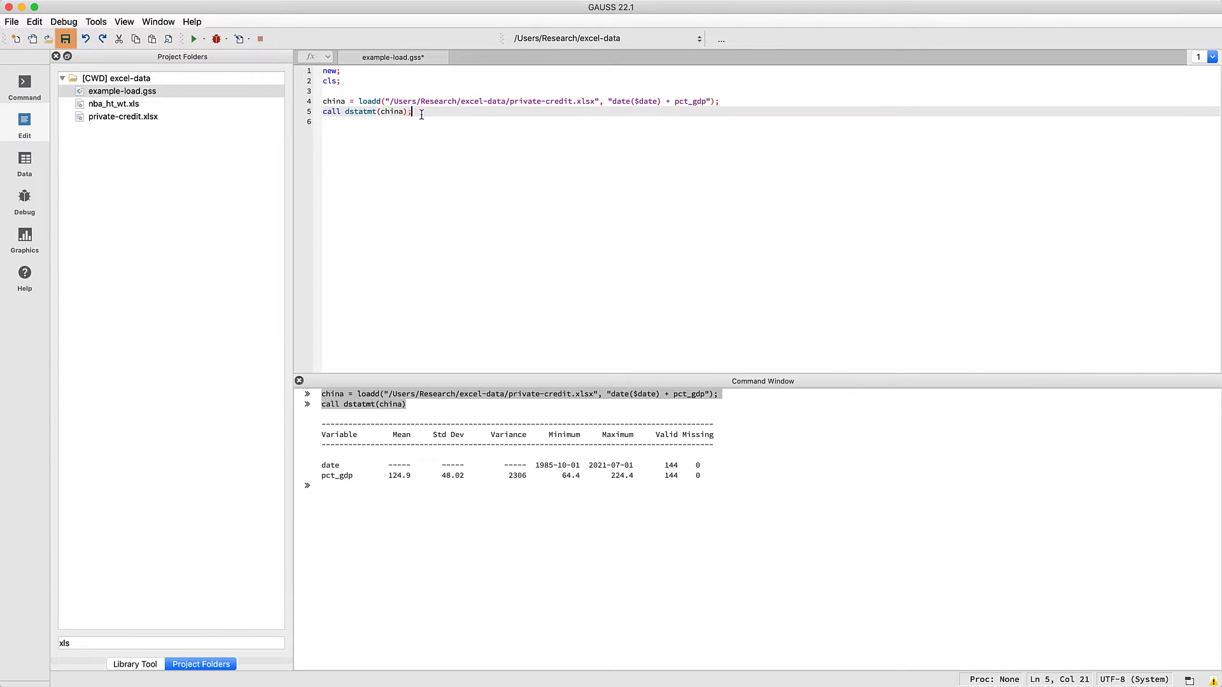
click(66, 38)
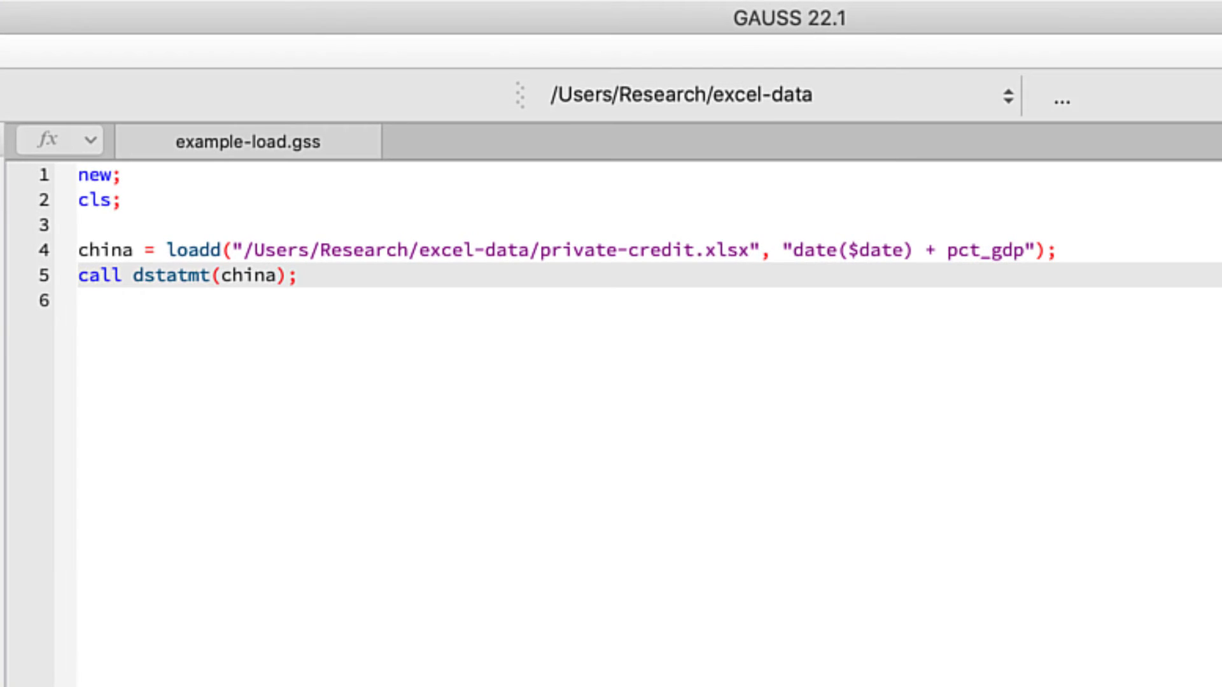
click(208, 249)
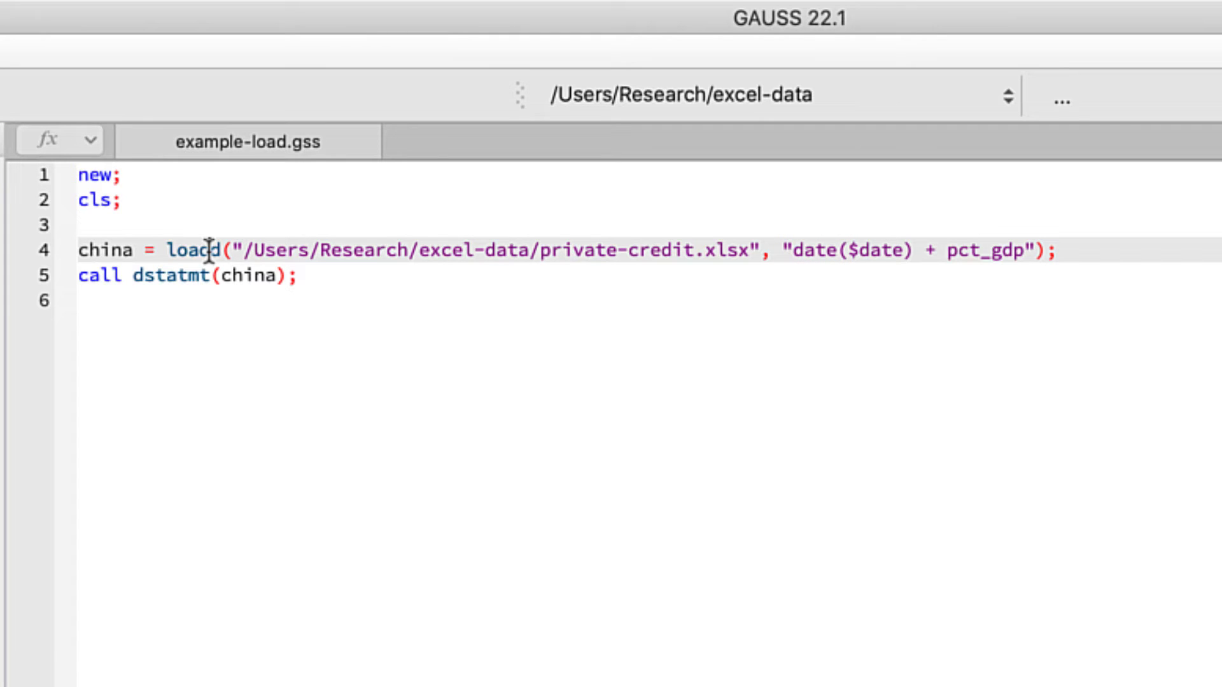
Check the context menu for loadd, then run example-load.gss to print fresh statistics
double_click(207, 250)
right_click(208, 250)
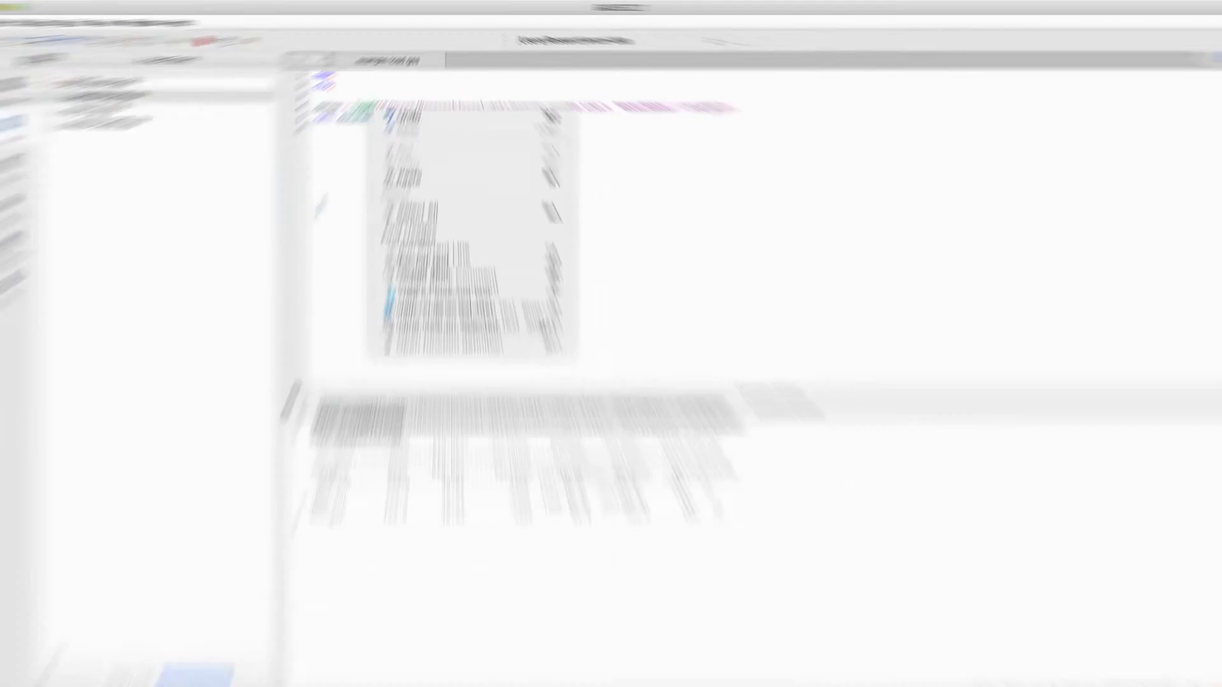
click(224, 357)
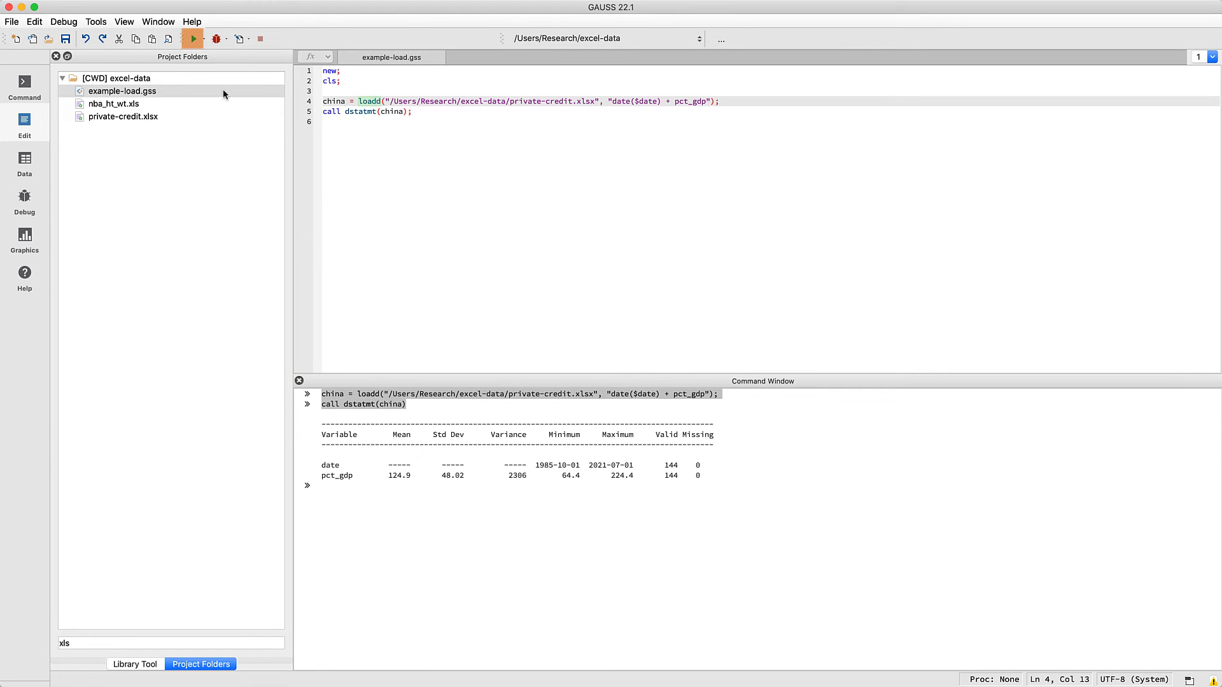
click(196, 40)
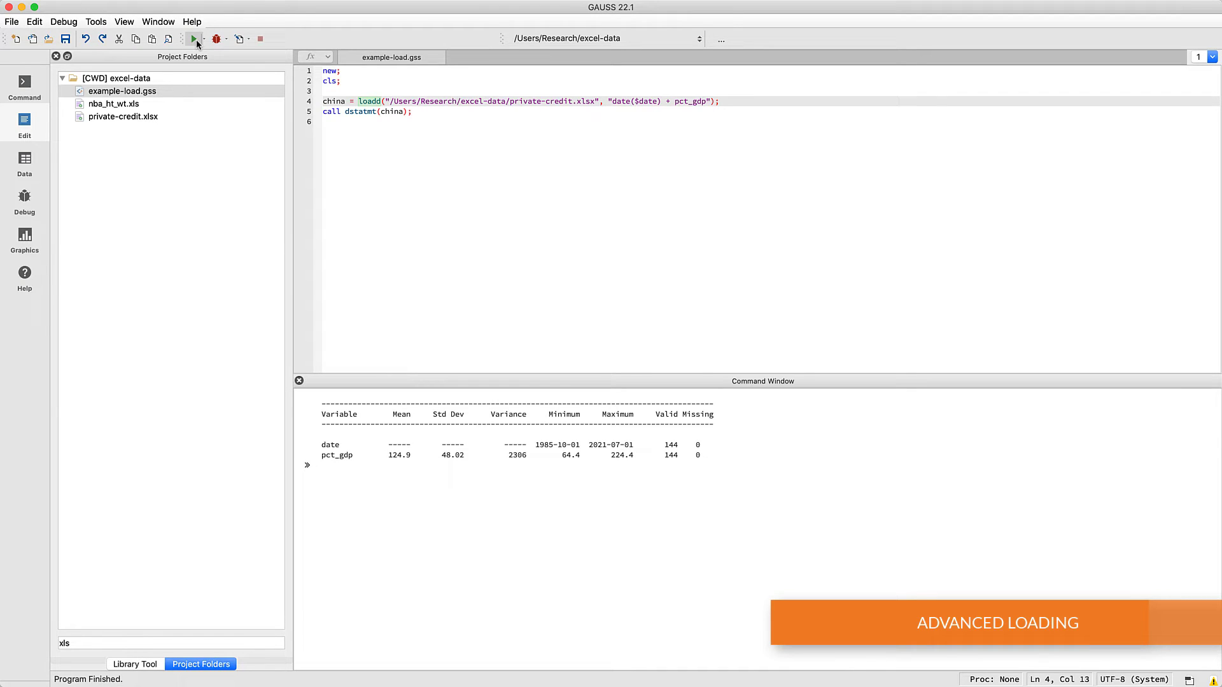
Reopen private-credit.xlsx for import and select the Euro sheet, widening columns to read them
double_click(124, 116)
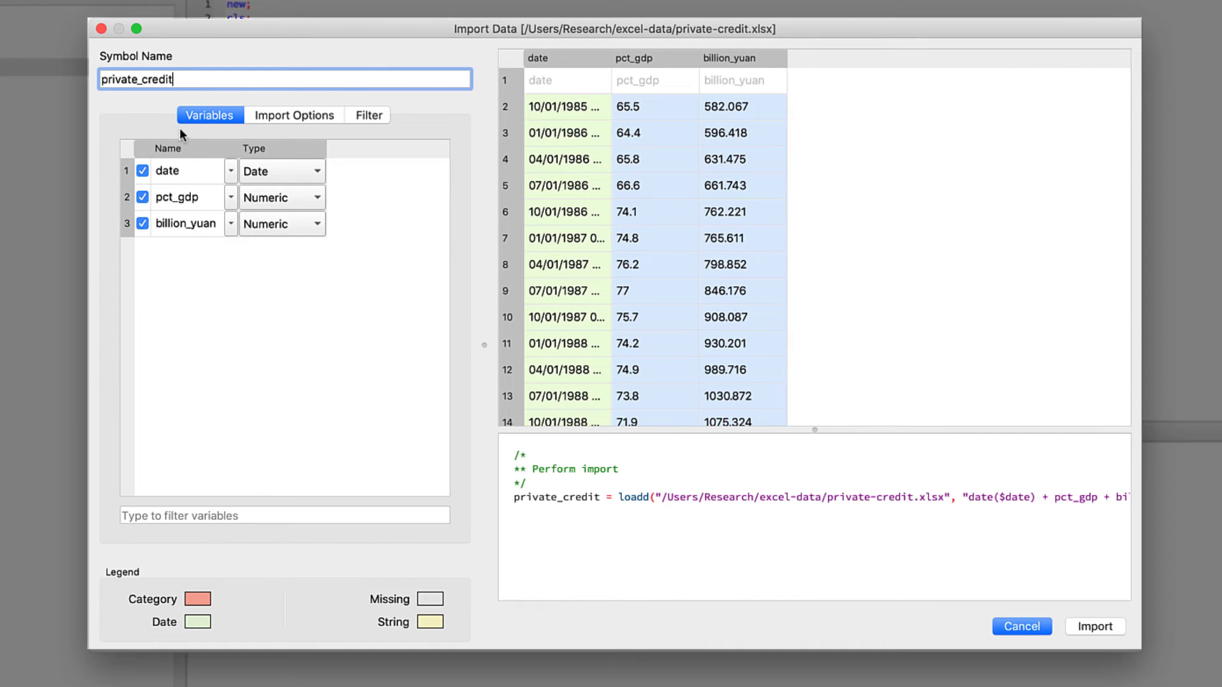
click(305, 114)
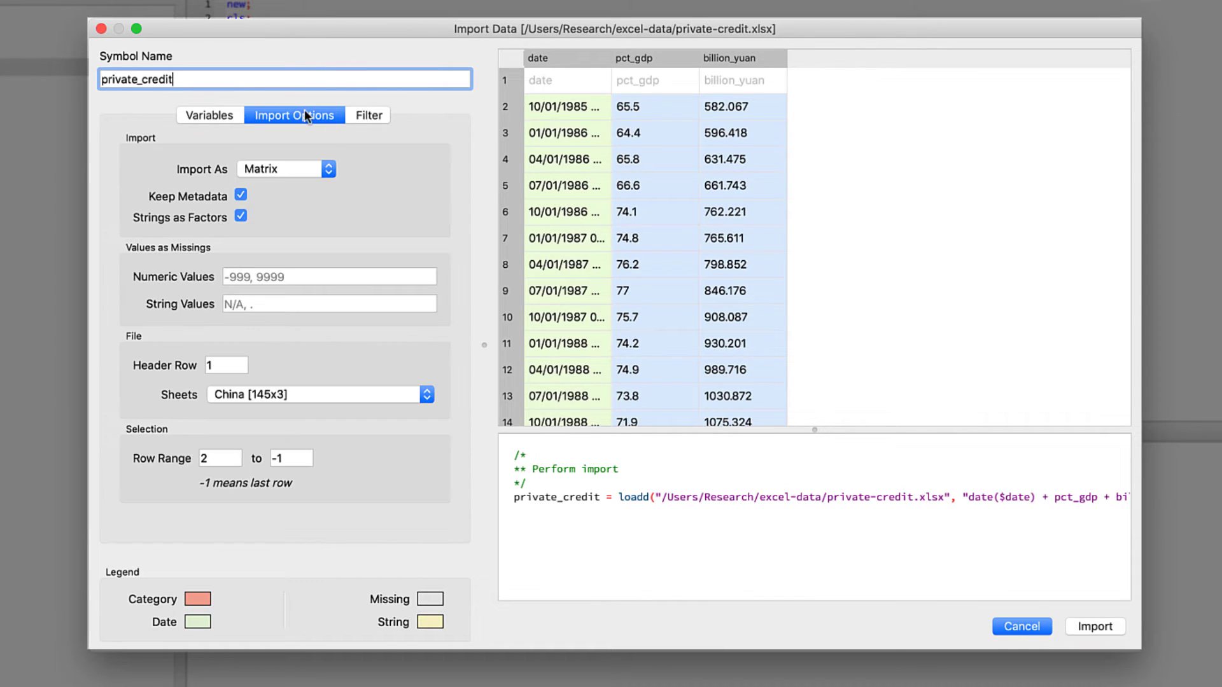
click(366, 402)
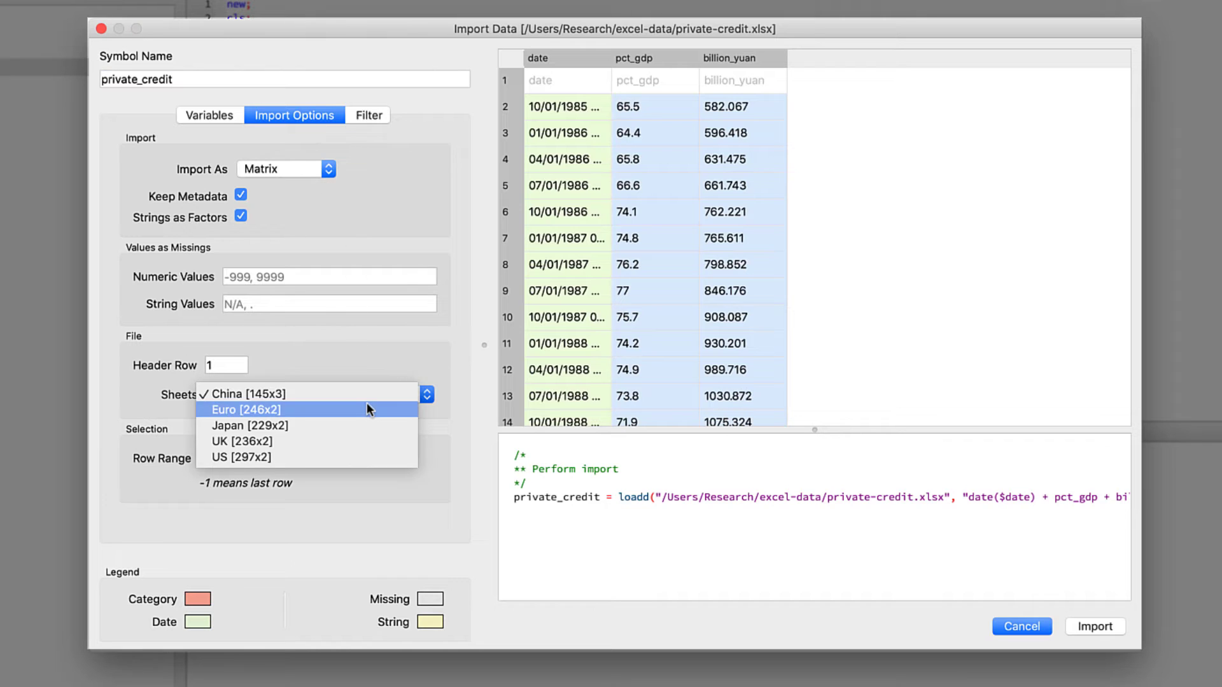
click(366, 402)
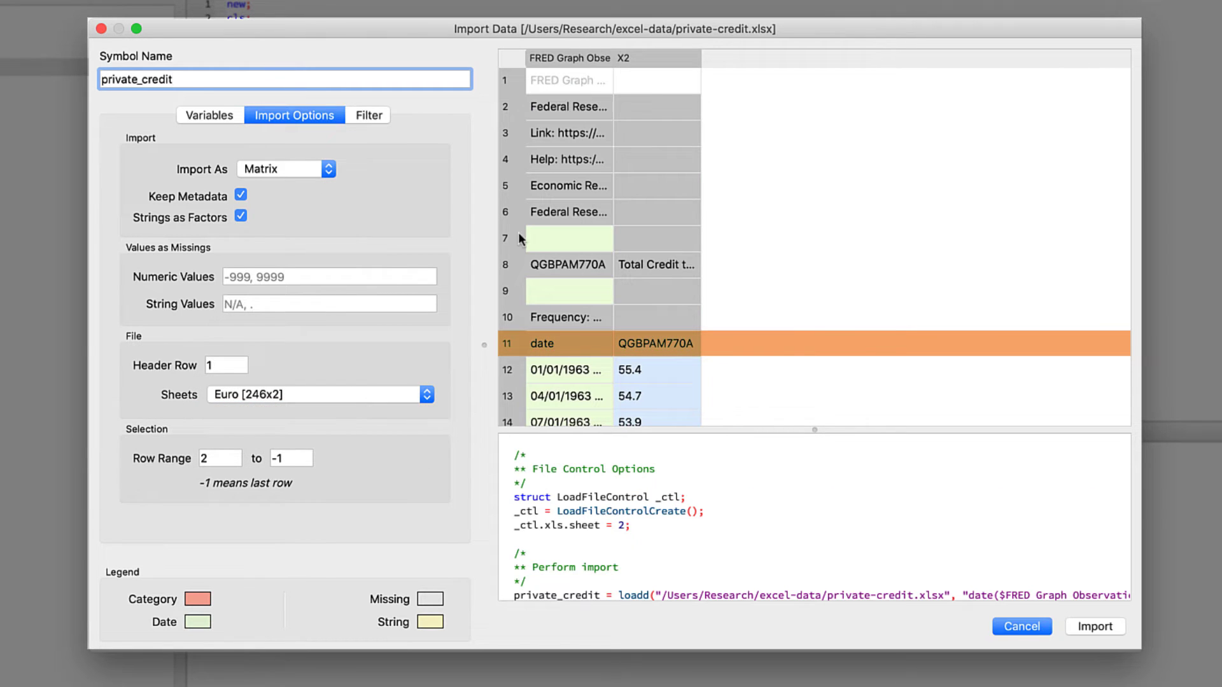
drag(610, 53, 724, 16)
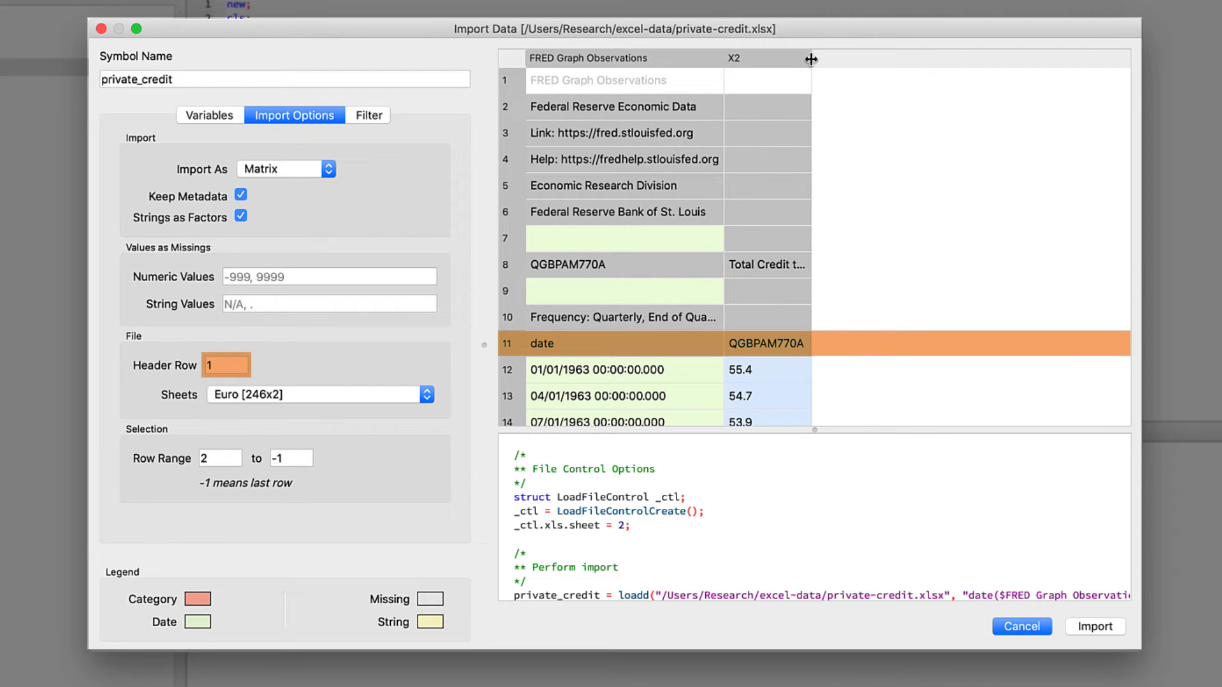
drag(810, 57, 870, 43)
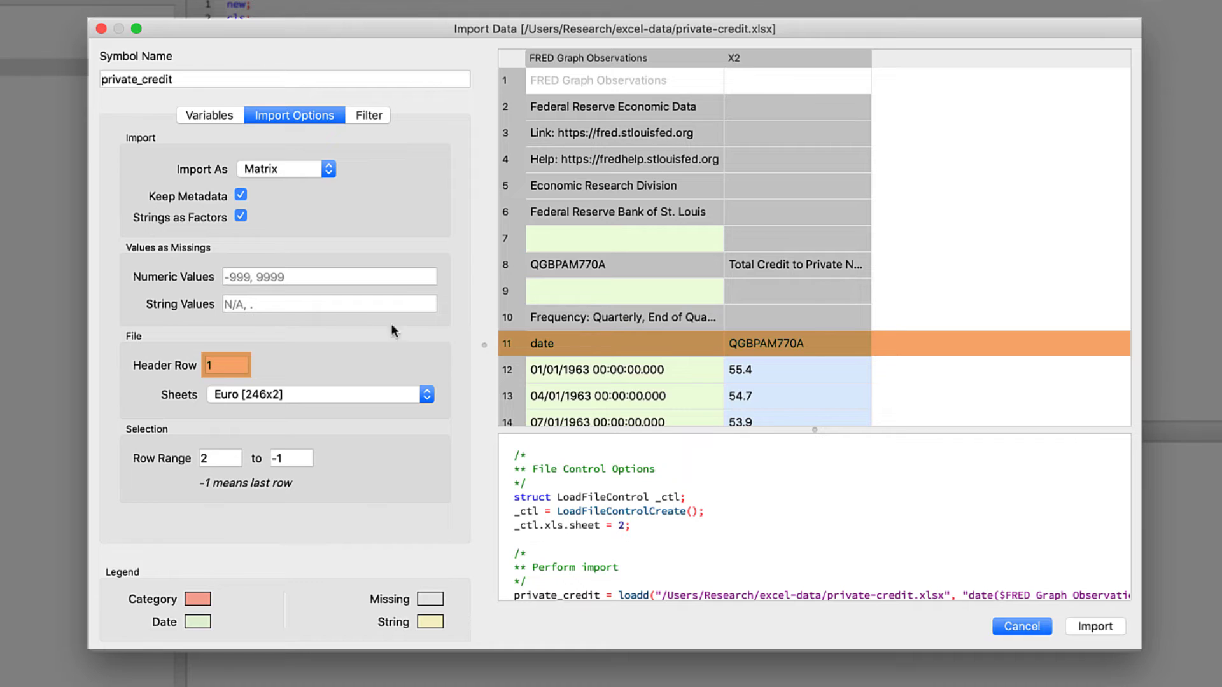
Set header row 11, treat -999 as missing, and name the symbol euro
click(219, 367)
text(1)
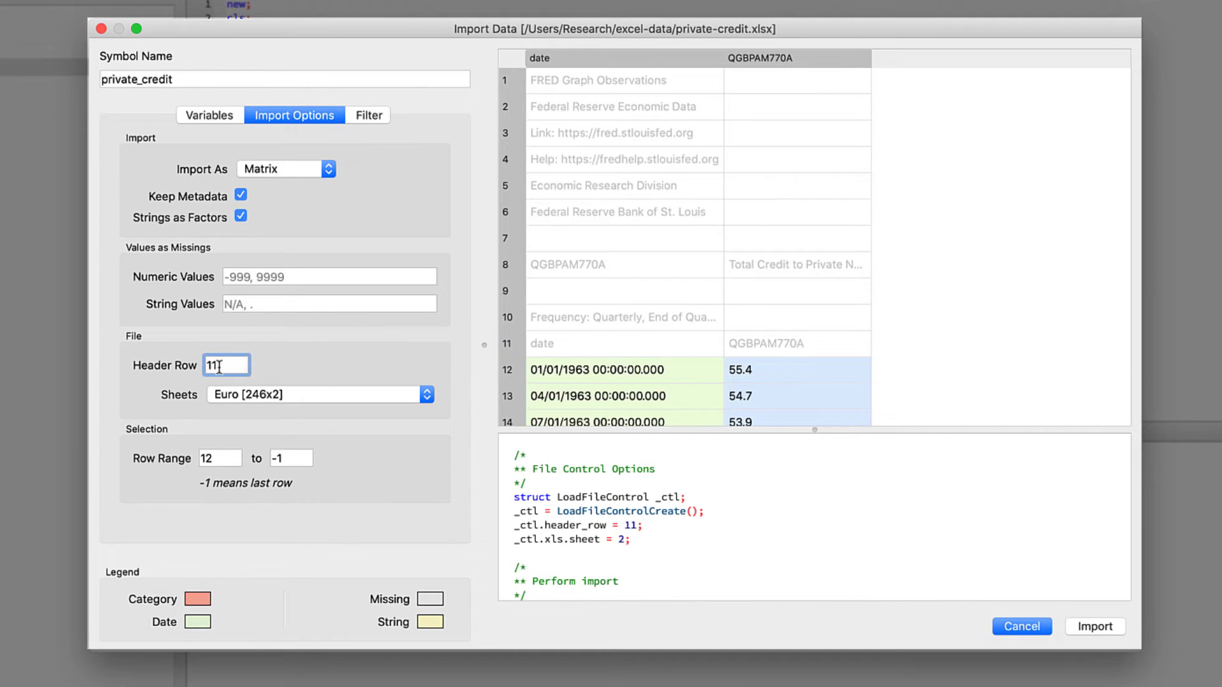
scroll(871, 308, down, 5)
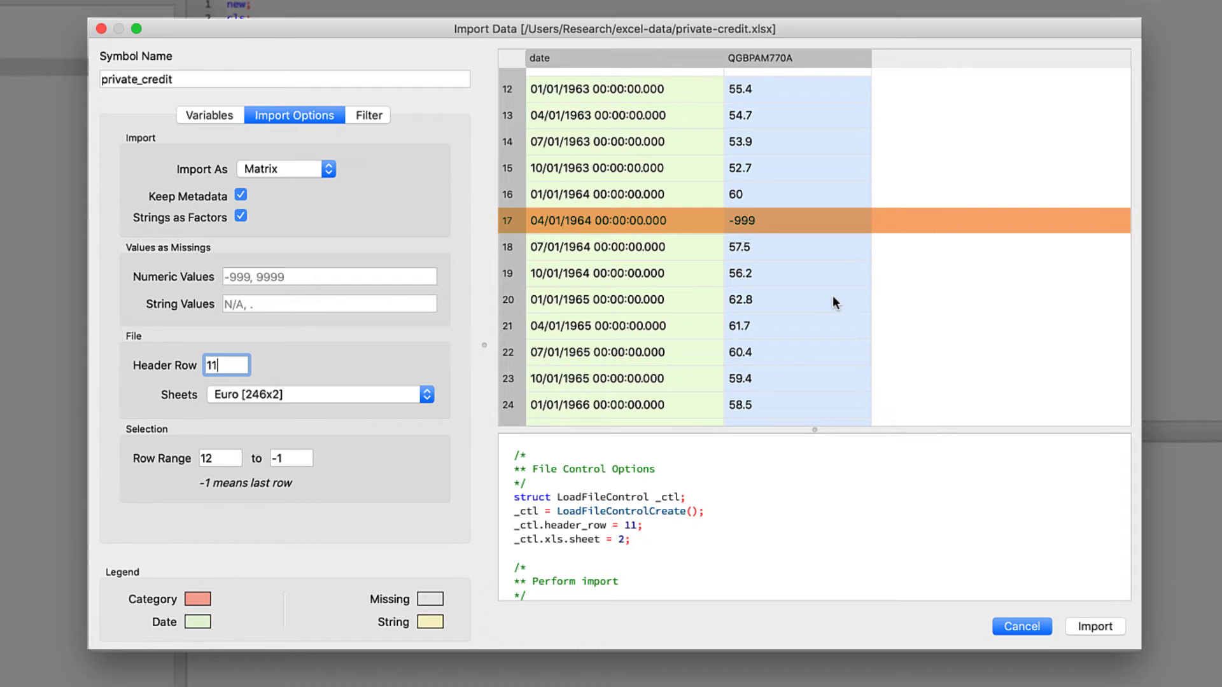
click(322, 277)
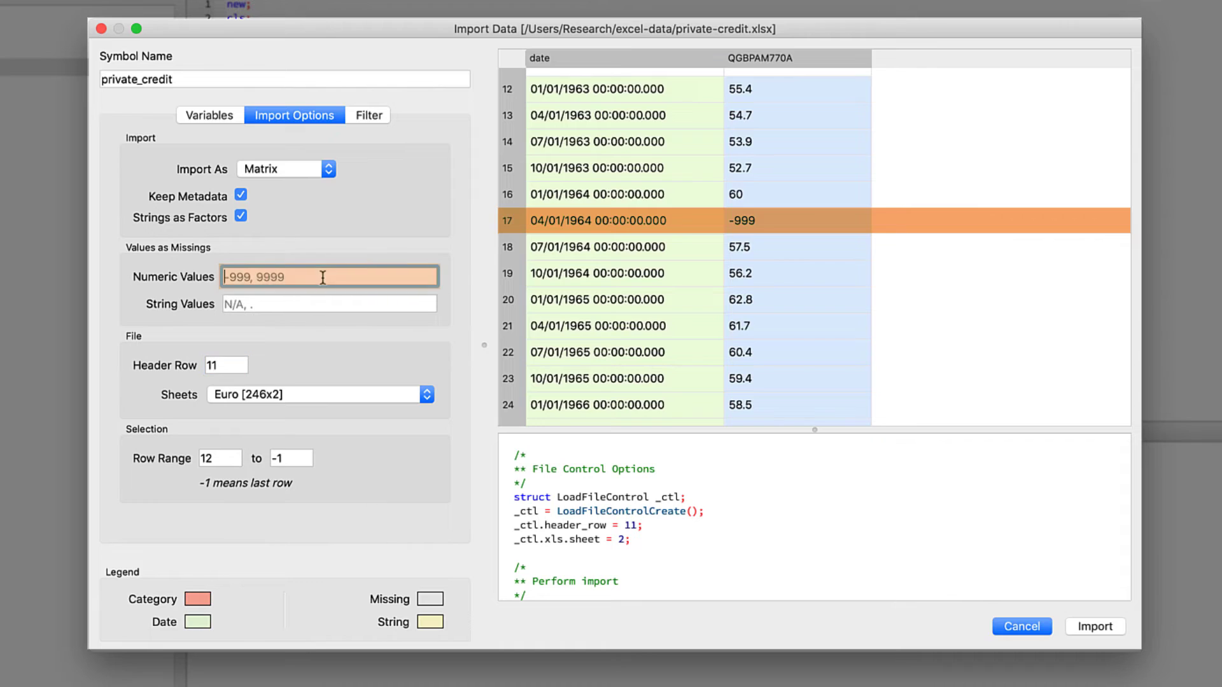
text(-999)
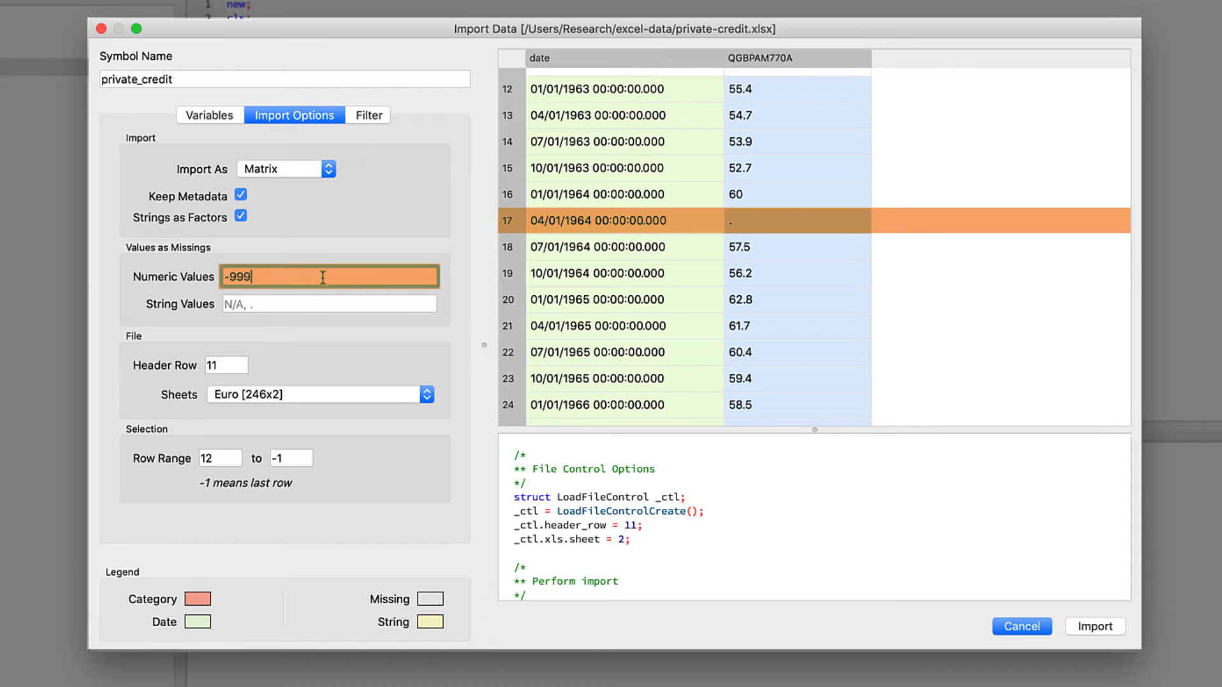
double_click(165, 79)
text(euro)
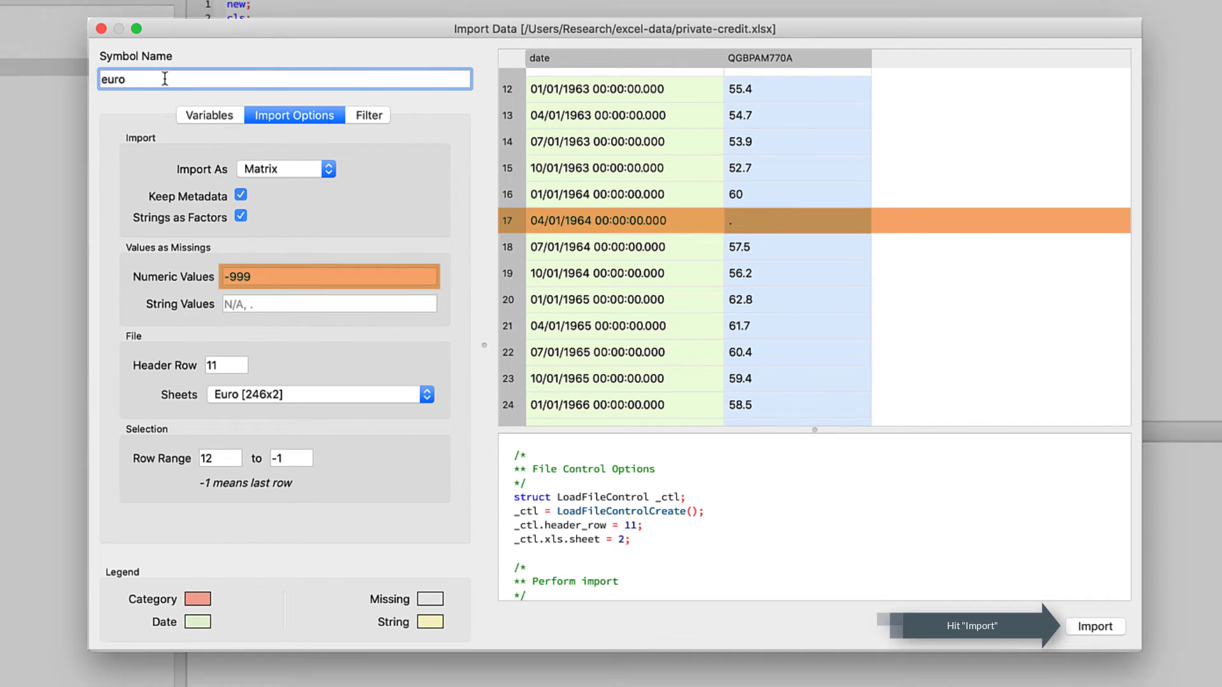
Import the 235x2 euro dataframe and view it beside china in a new vertical tab group
click(1095, 626)
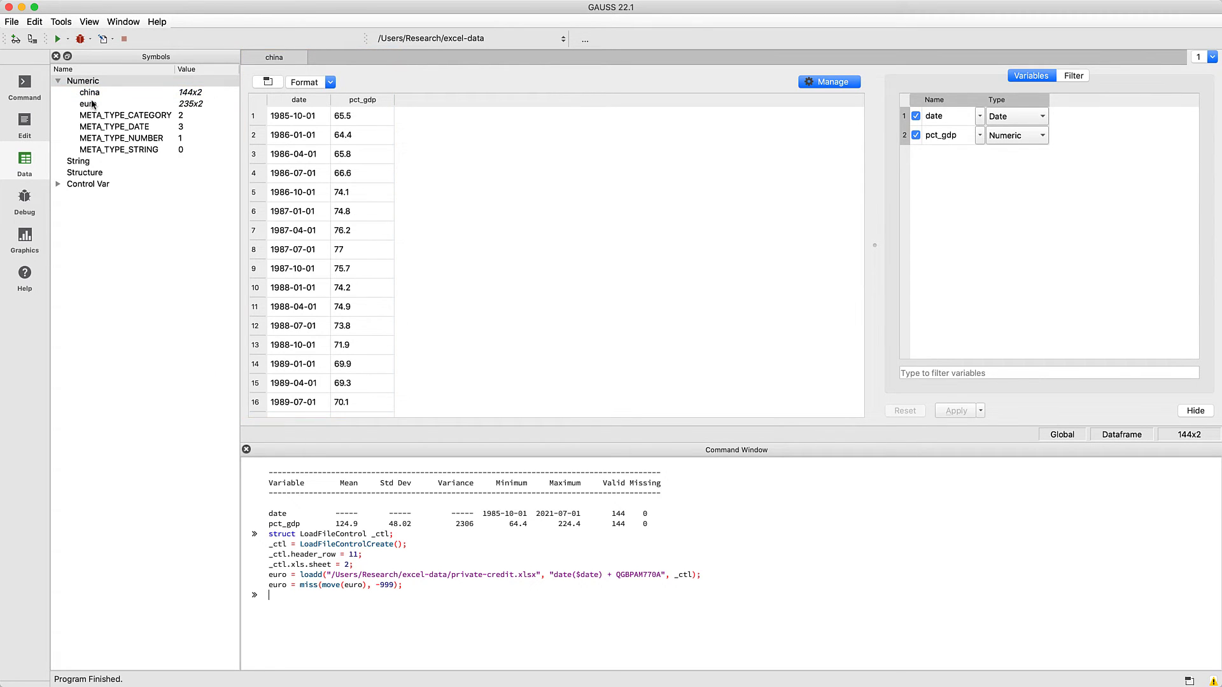
double_click(92, 103)
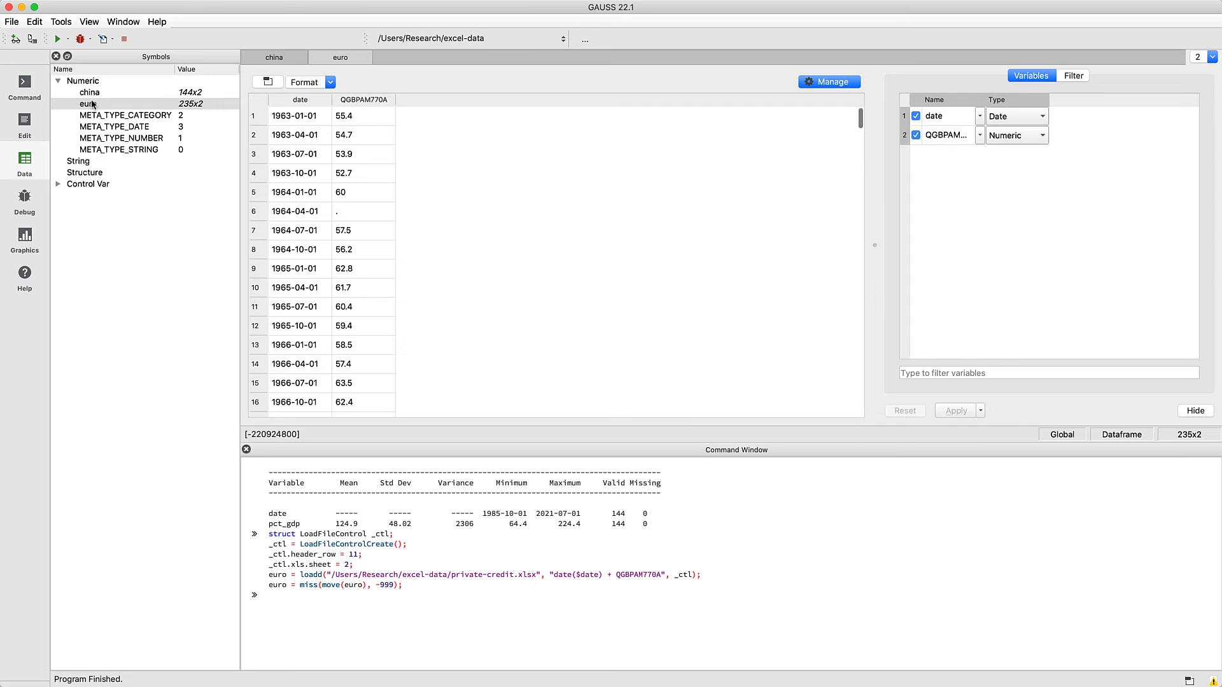
right_click(350, 56)
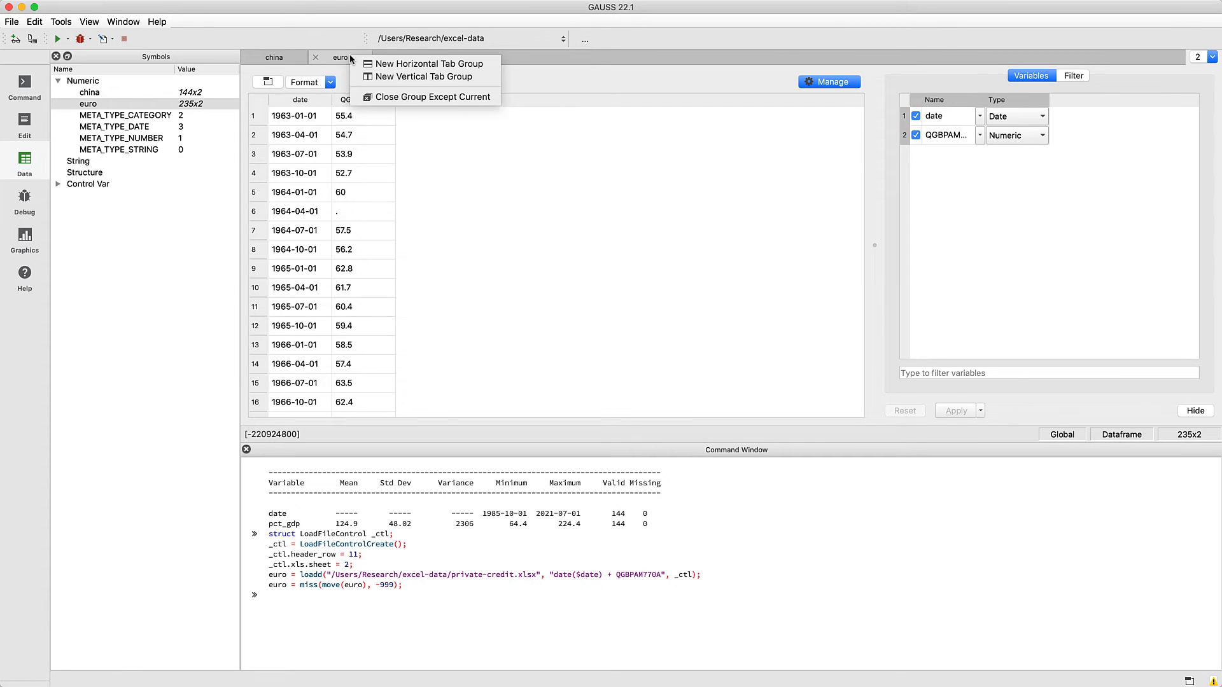
click(413, 77)
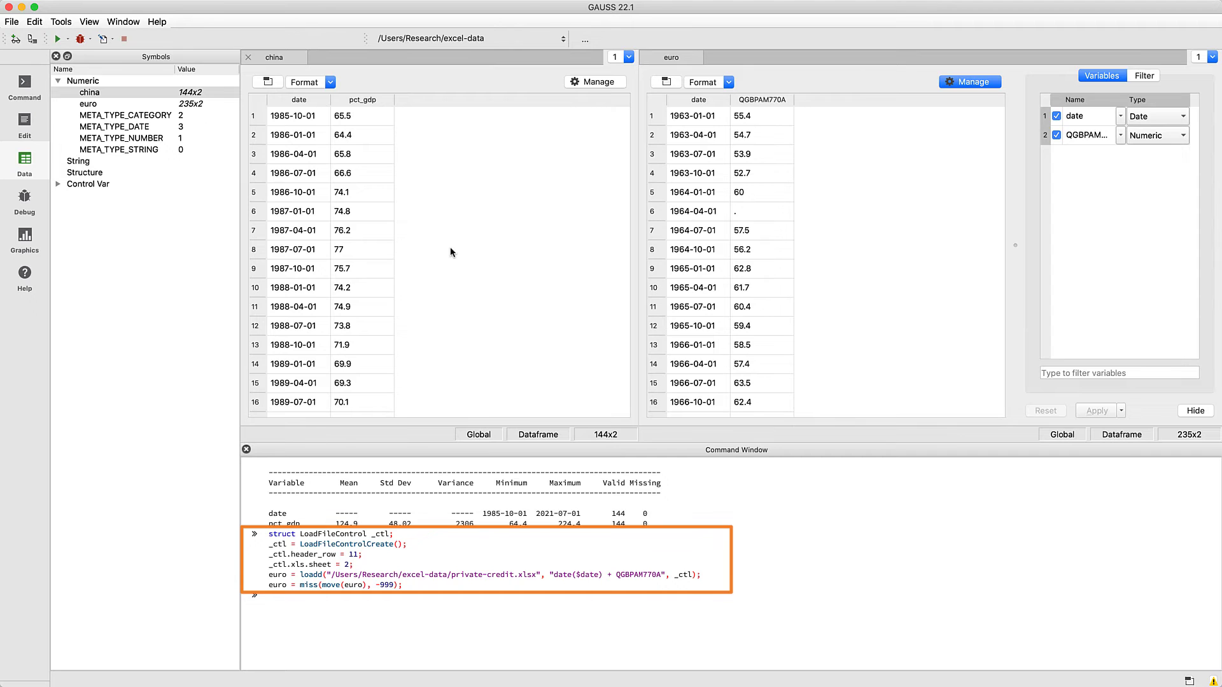
click(25, 123)
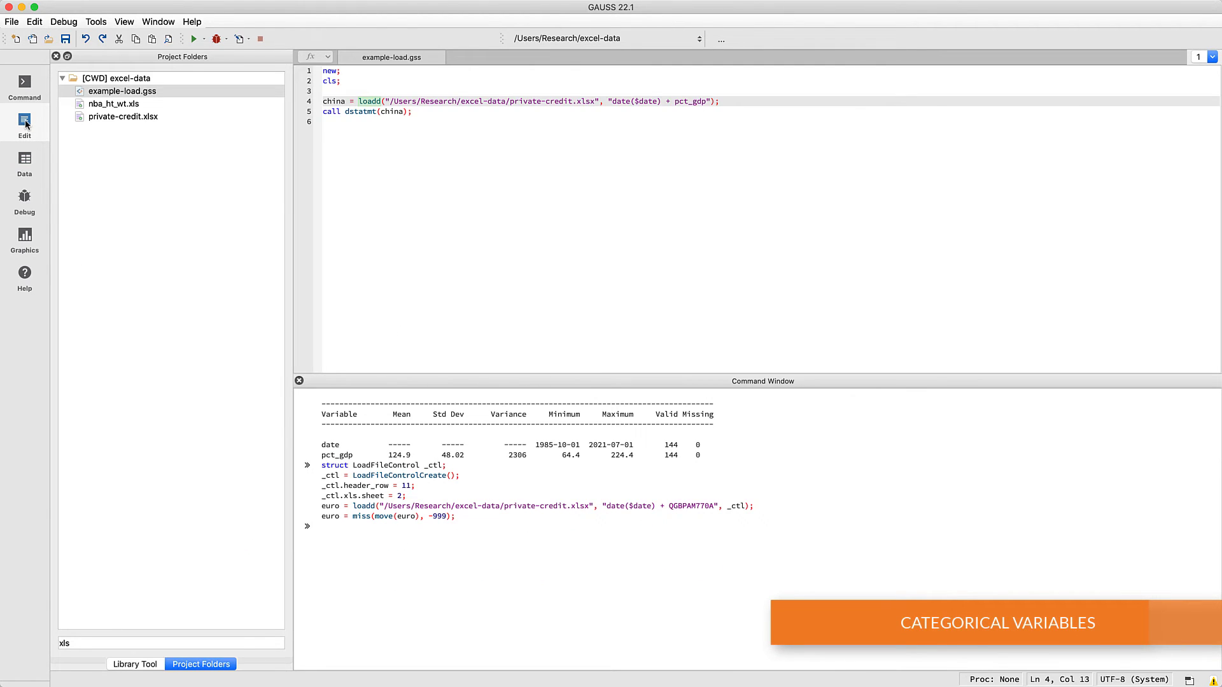
Import nba_ht_wt.xls without the Player, School and BDate columns
double_click(118, 104)
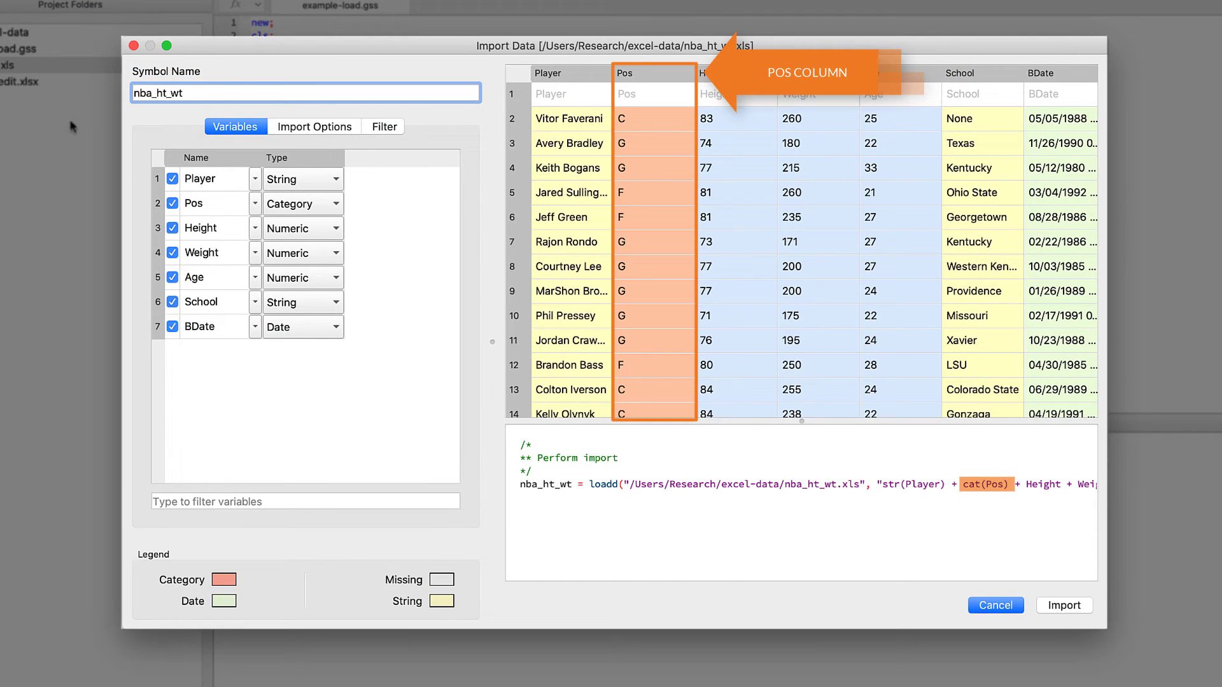
click(173, 179)
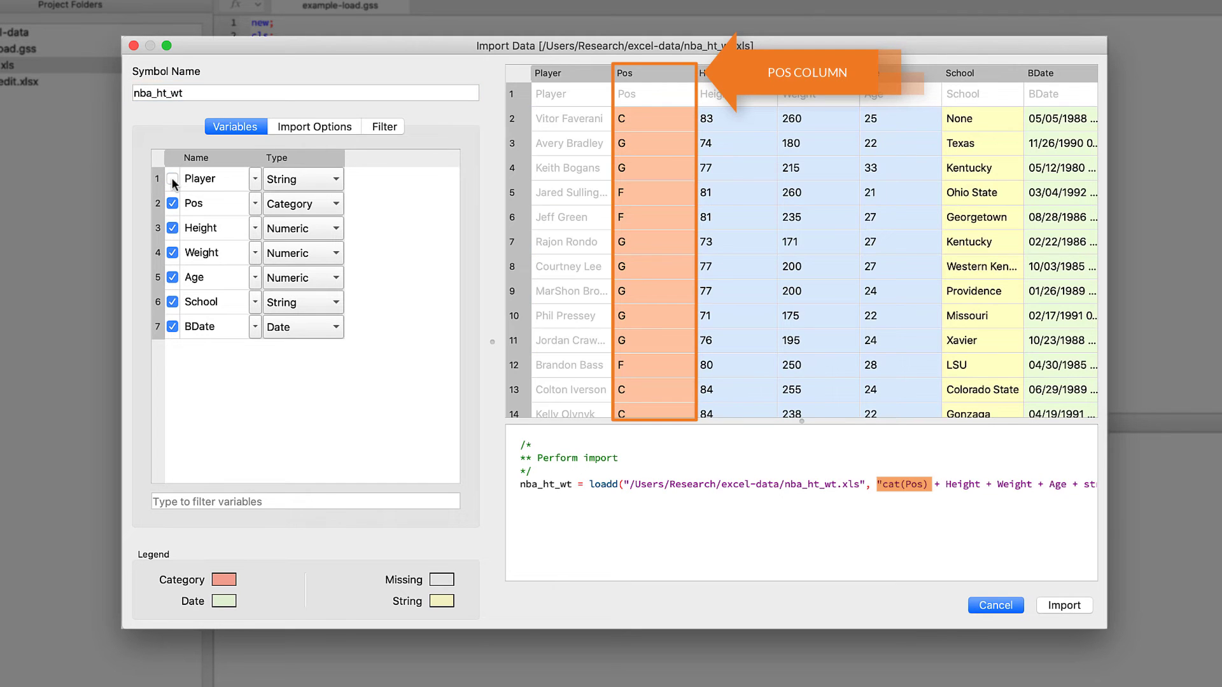
click(173, 302)
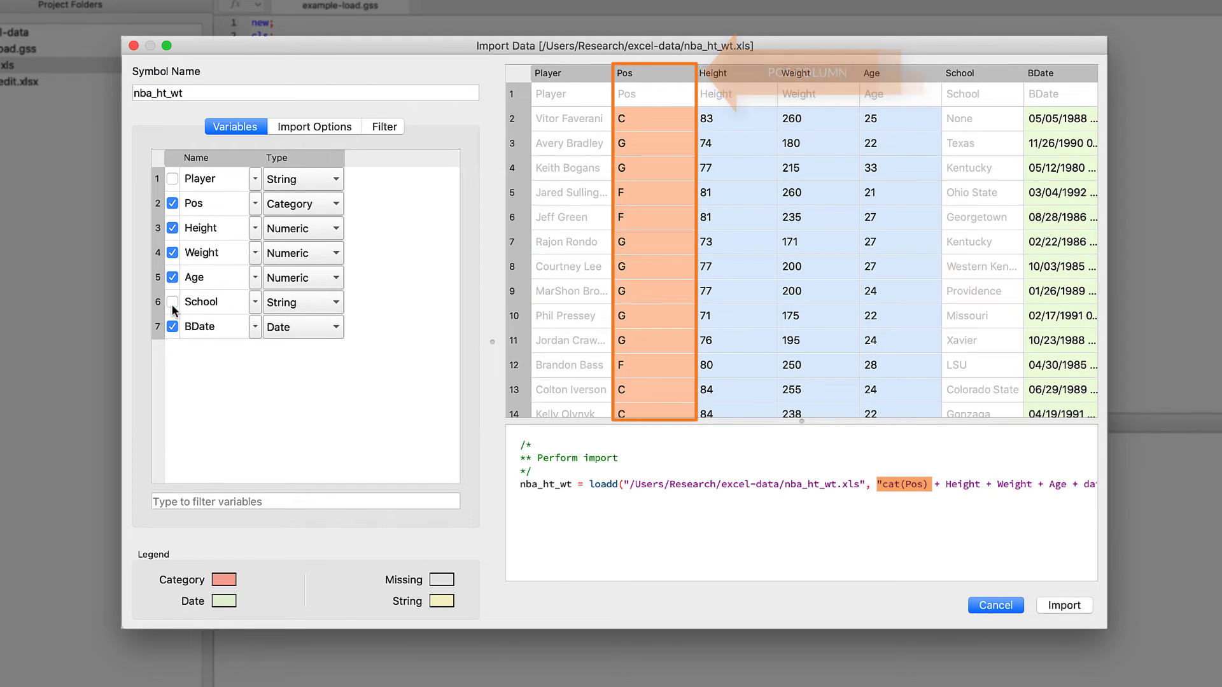
click(172, 326)
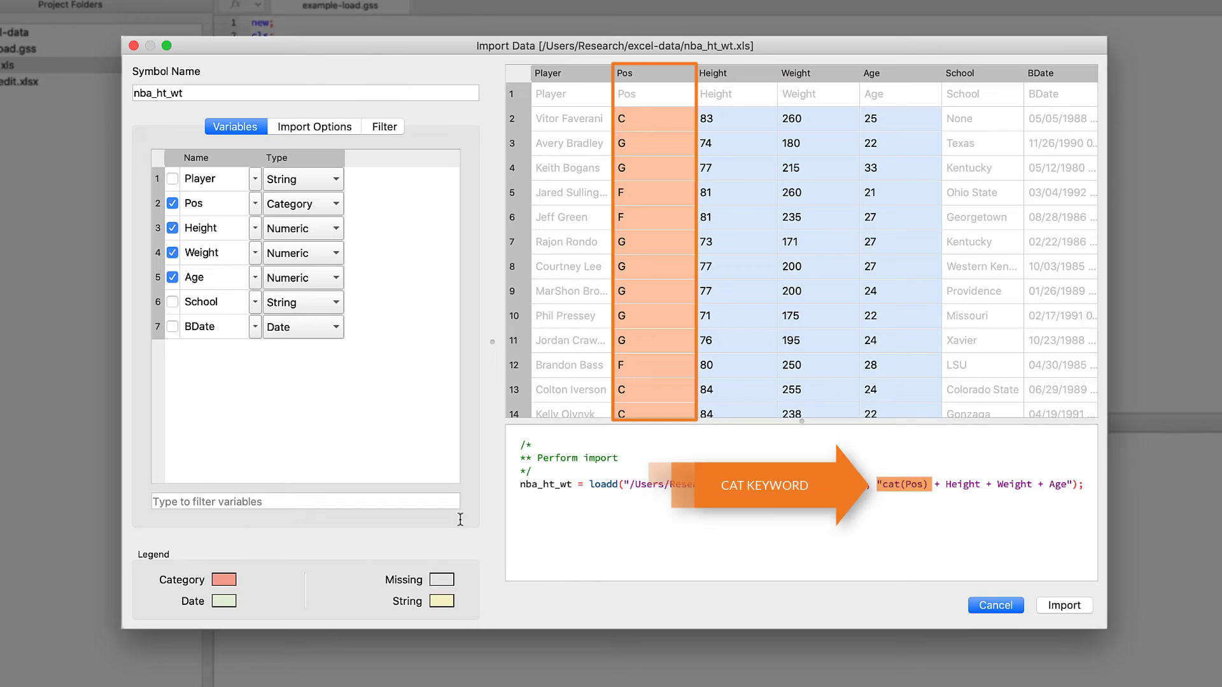
click(1059, 605)
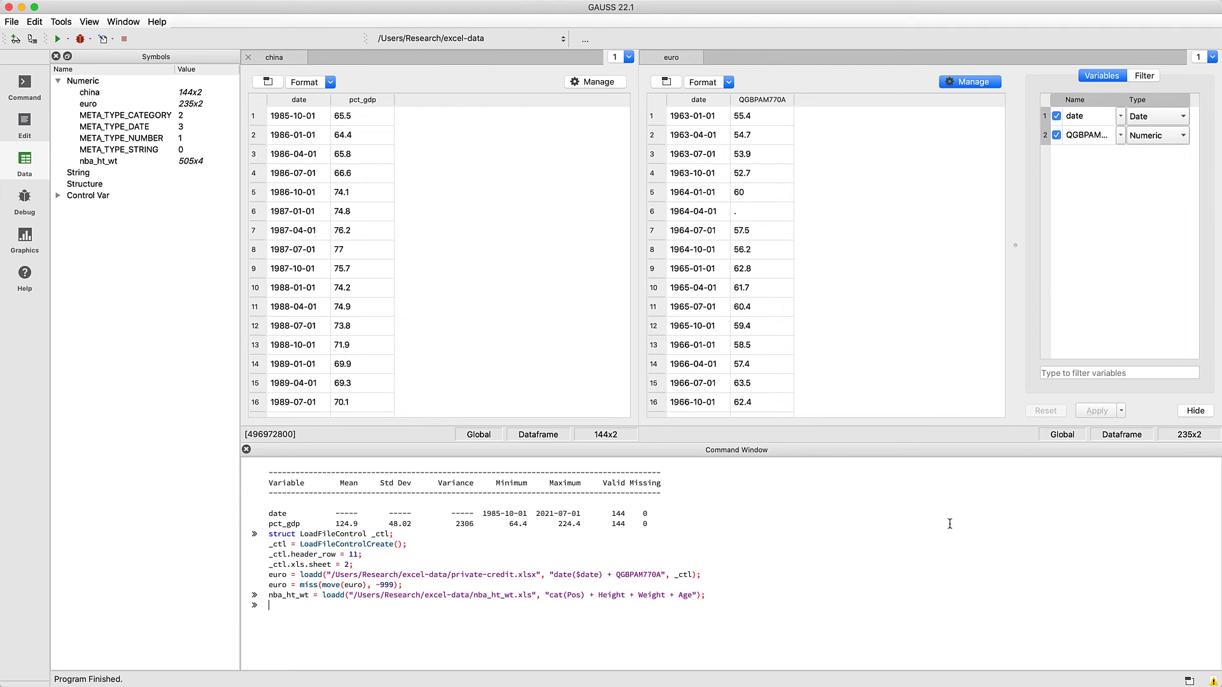
View nba_ht_wt, clear the console, and run olsmt regressing Weight on Height, Pos and Age
double_click(180, 161)
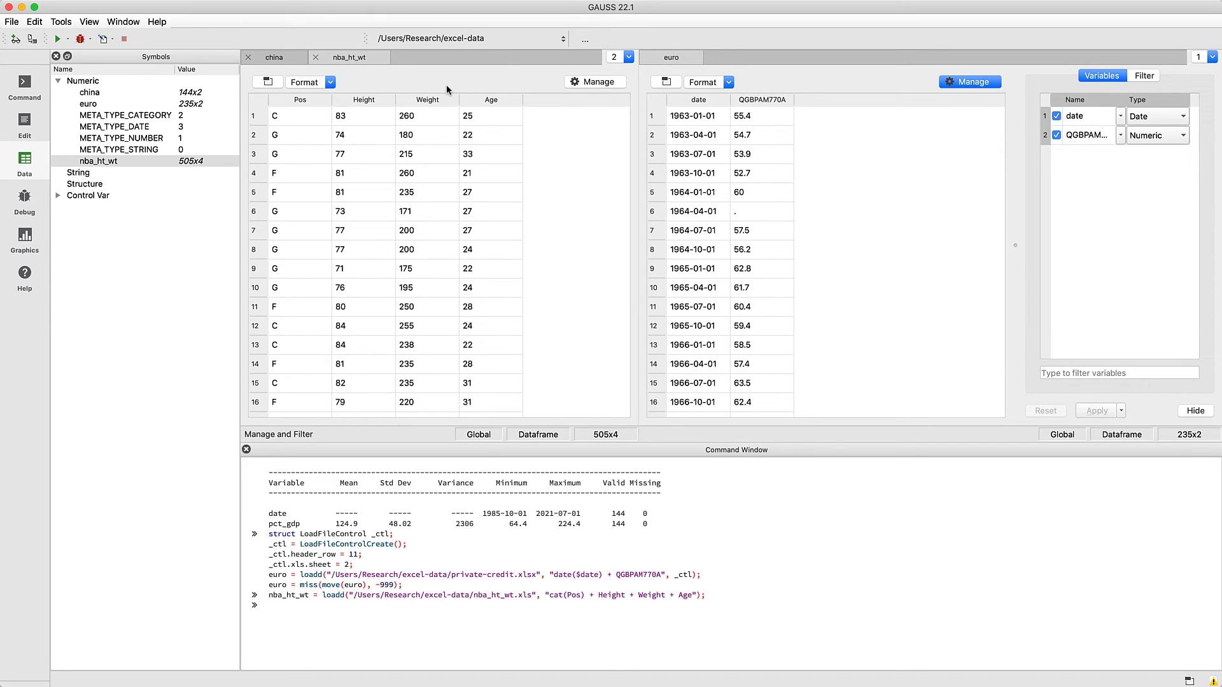
click(646, 58)
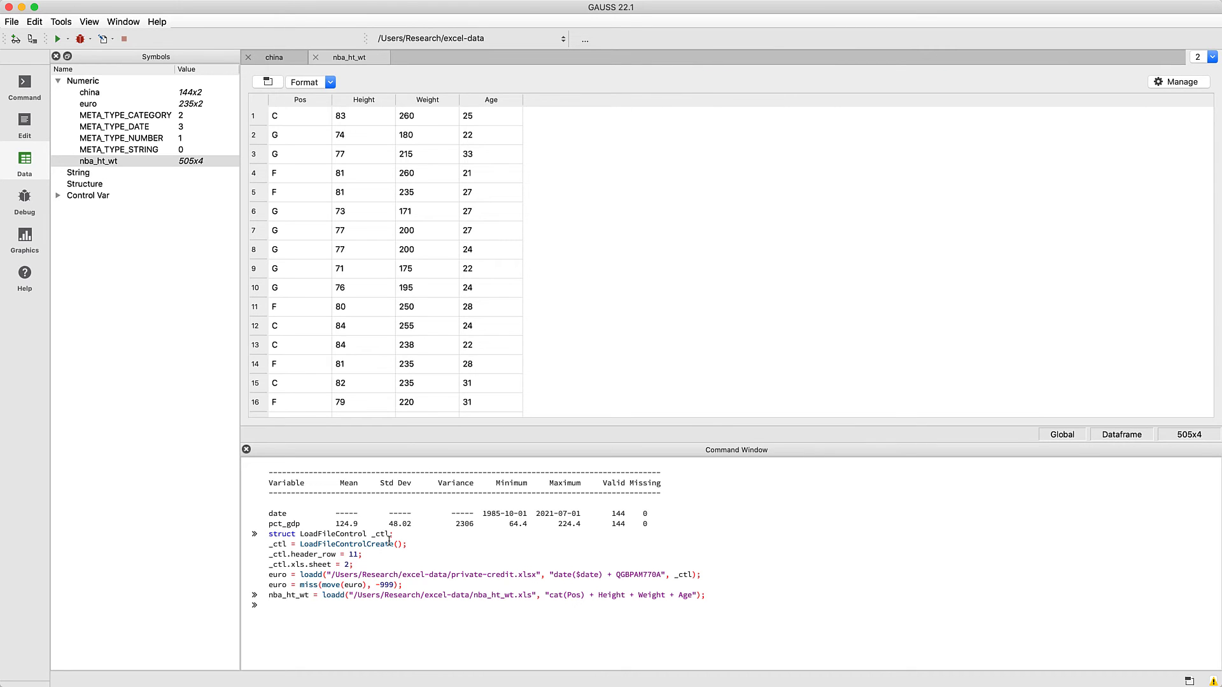
text(cls)
key(Return)
text(call olsmt(nba)
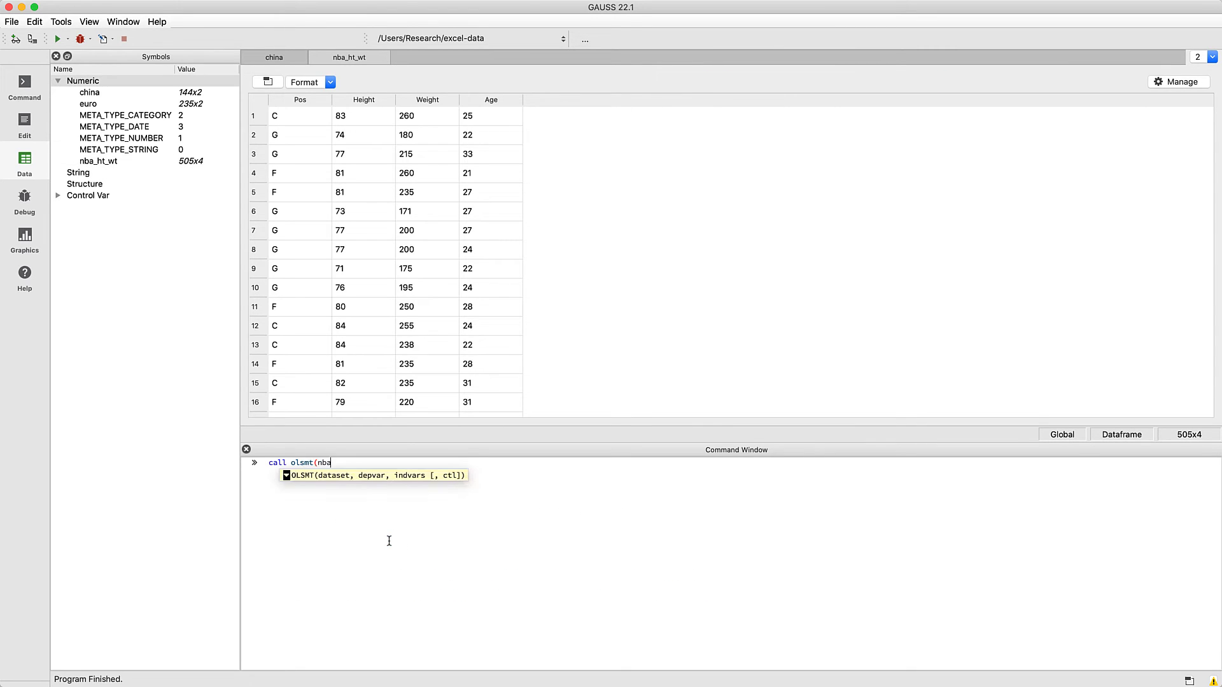
text(_ht_wt, "Weight ~ Height + Pos + )
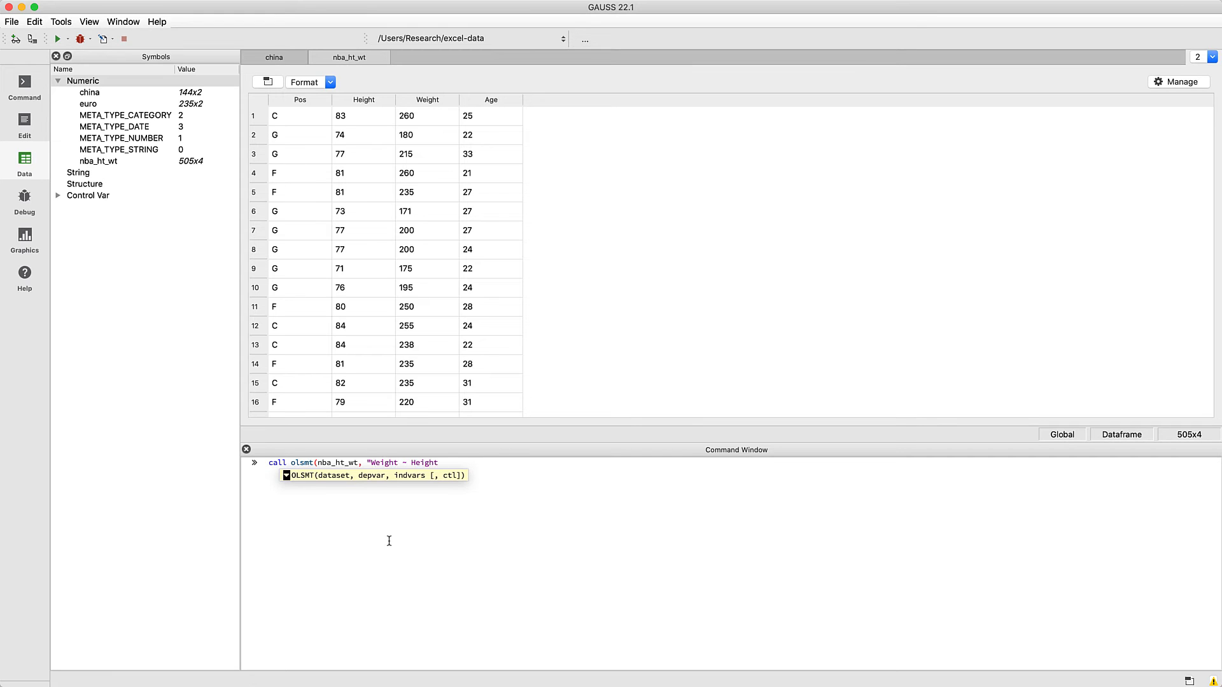
text(Age");)
key(Return)
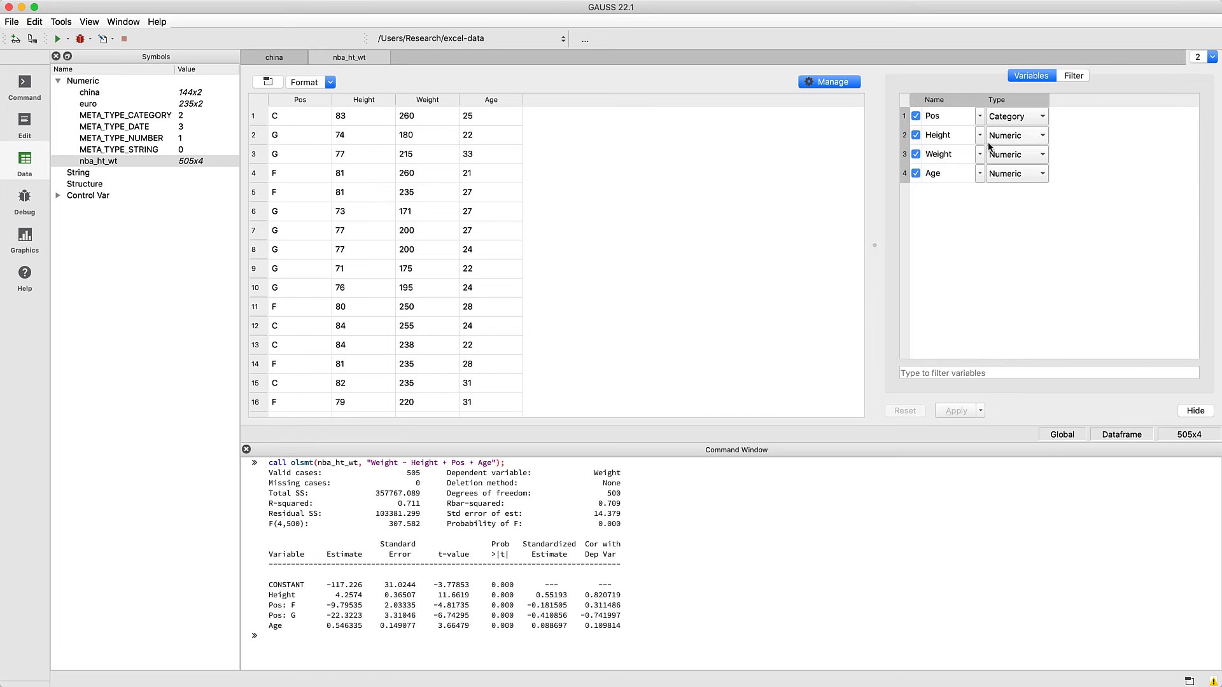
Reorder the Pos categories so G comes first and C last
click(980, 116)
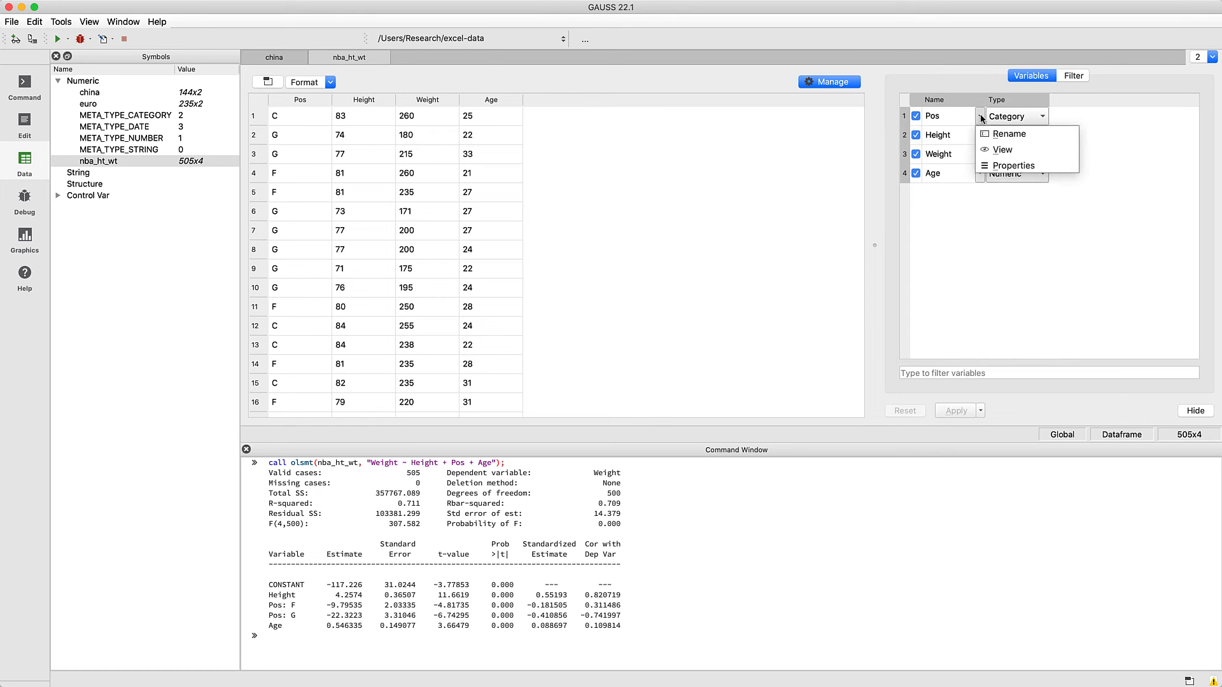
click(1012, 165)
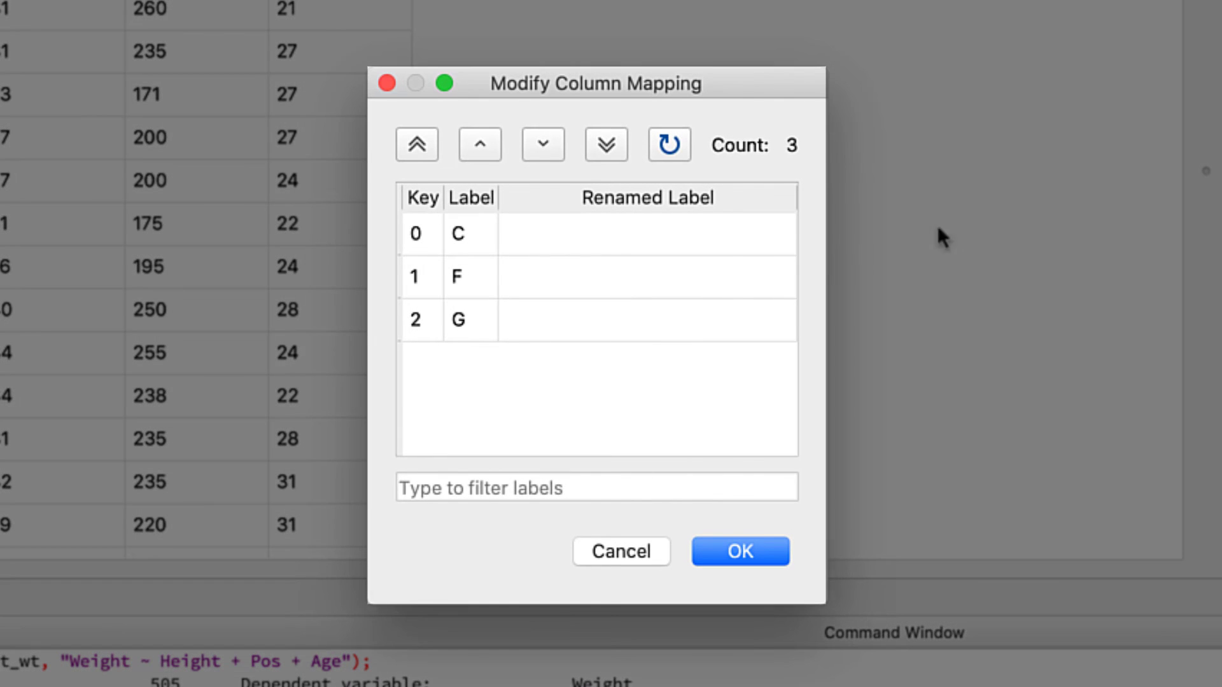
click(458, 318)
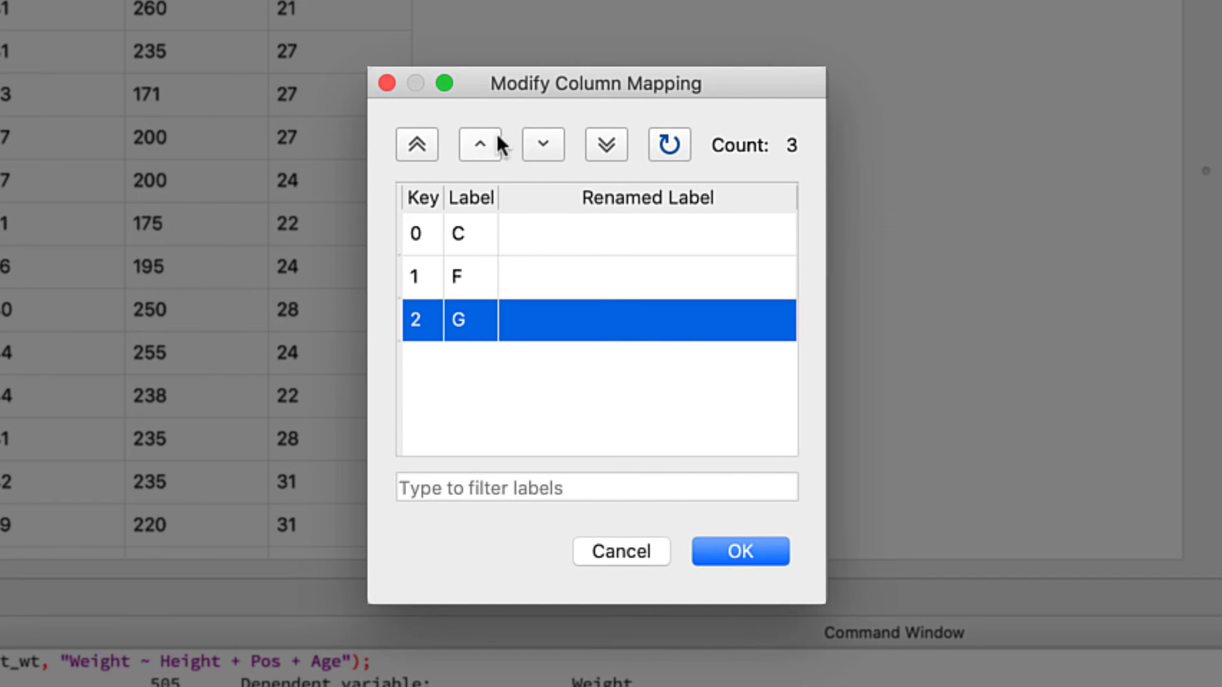
click(478, 144)
click(479, 144)
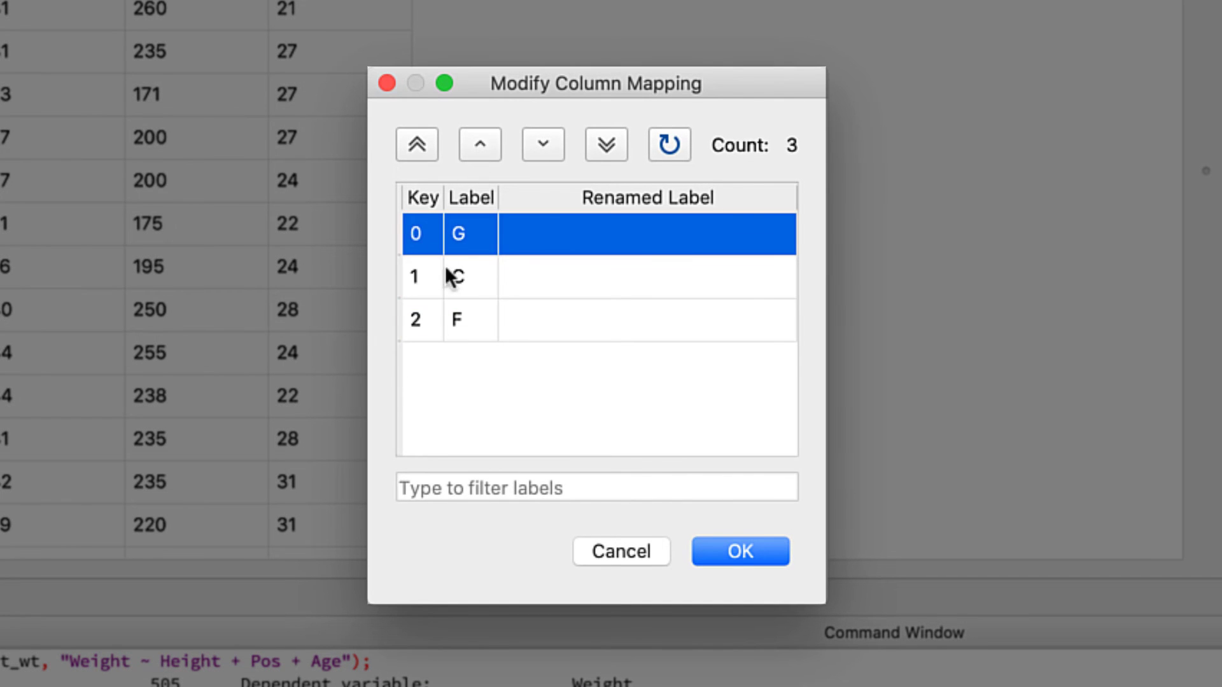
click(464, 280)
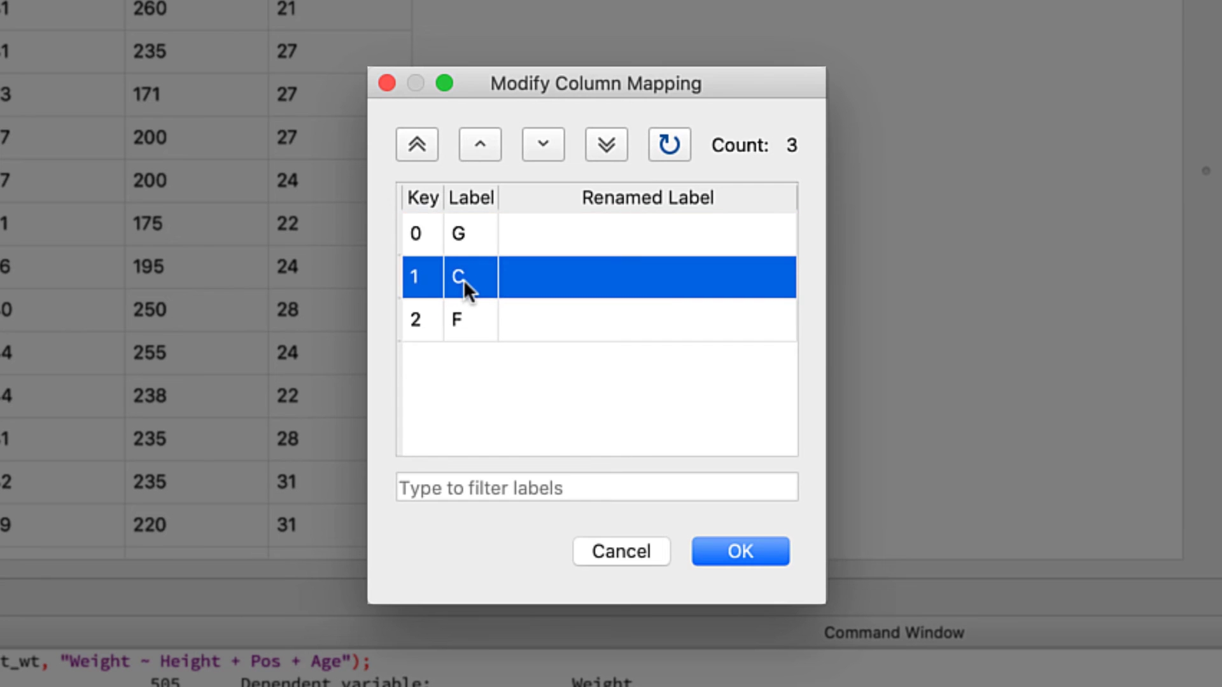
click(540, 147)
Relabel Pos categories as Guard, Forward and Center and apply to nba_ht_wt
double_click(550, 247)
text(Guard)
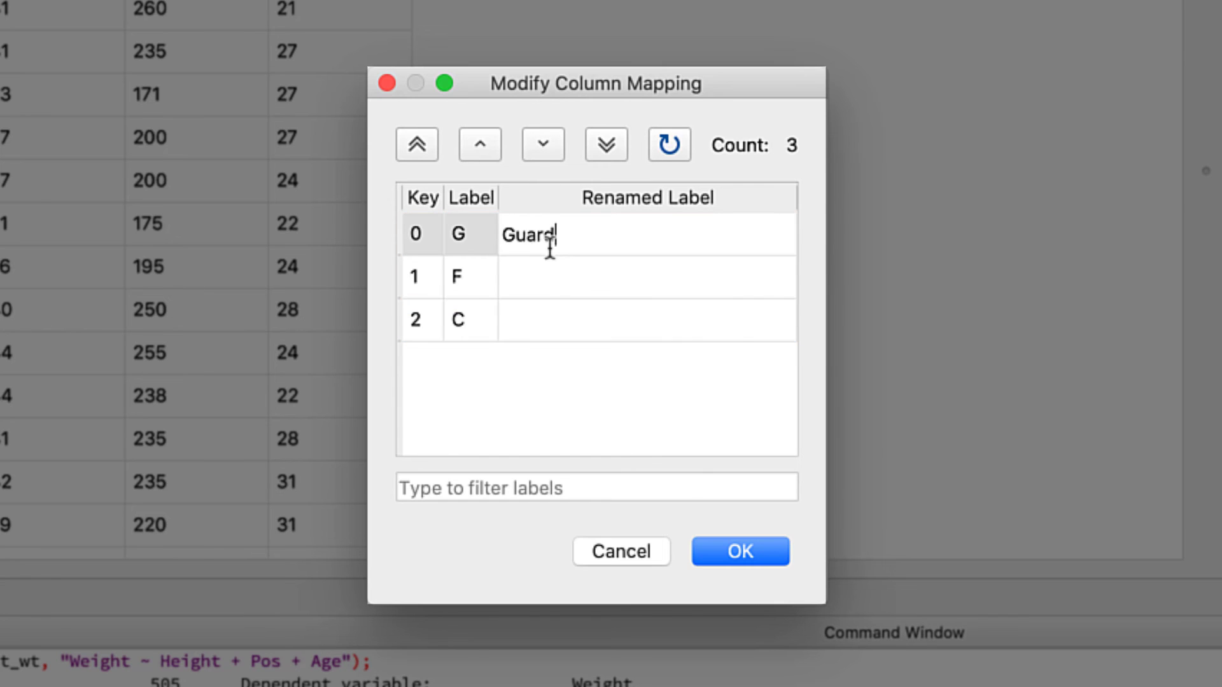
double_click(565, 267)
text(Forward)
double_click(567, 322)
text(Center)
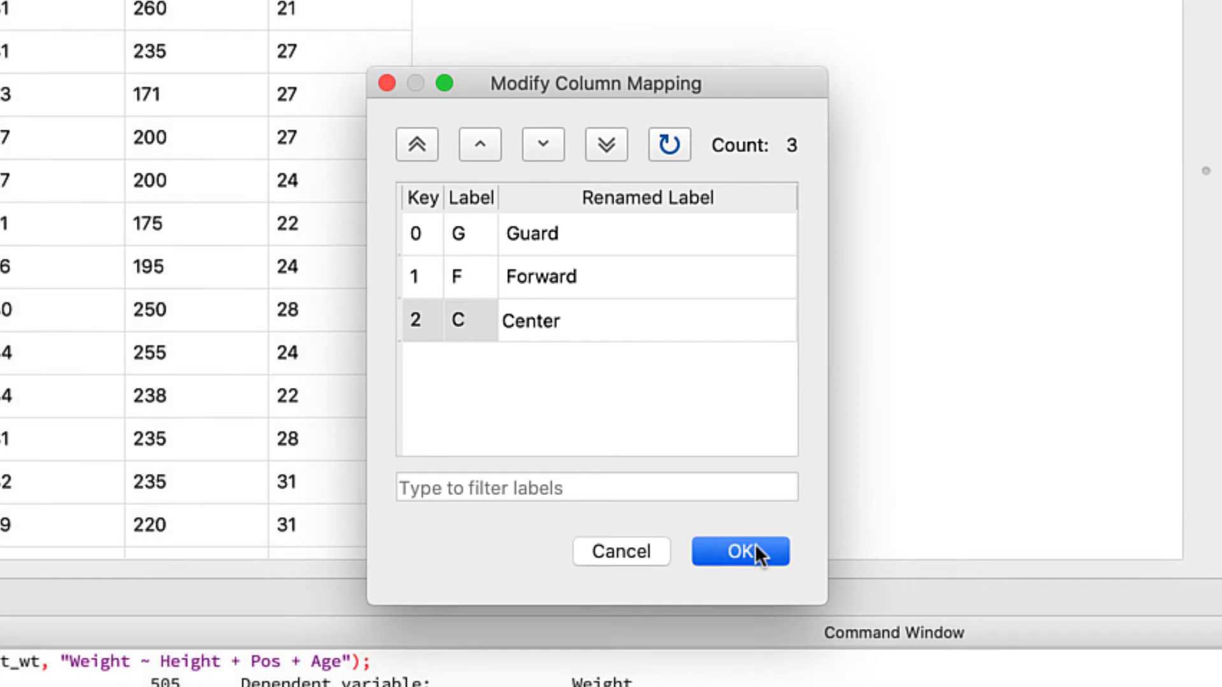
click(756, 551)
click(954, 410)
Rerun call olsmt(nba_ht_wt, "Weight ~ Height + Pos + Age"); with the relabelled Pos
text(call olsmt(nba_ht_wt, "Weight ~ Height + Pos + Age)
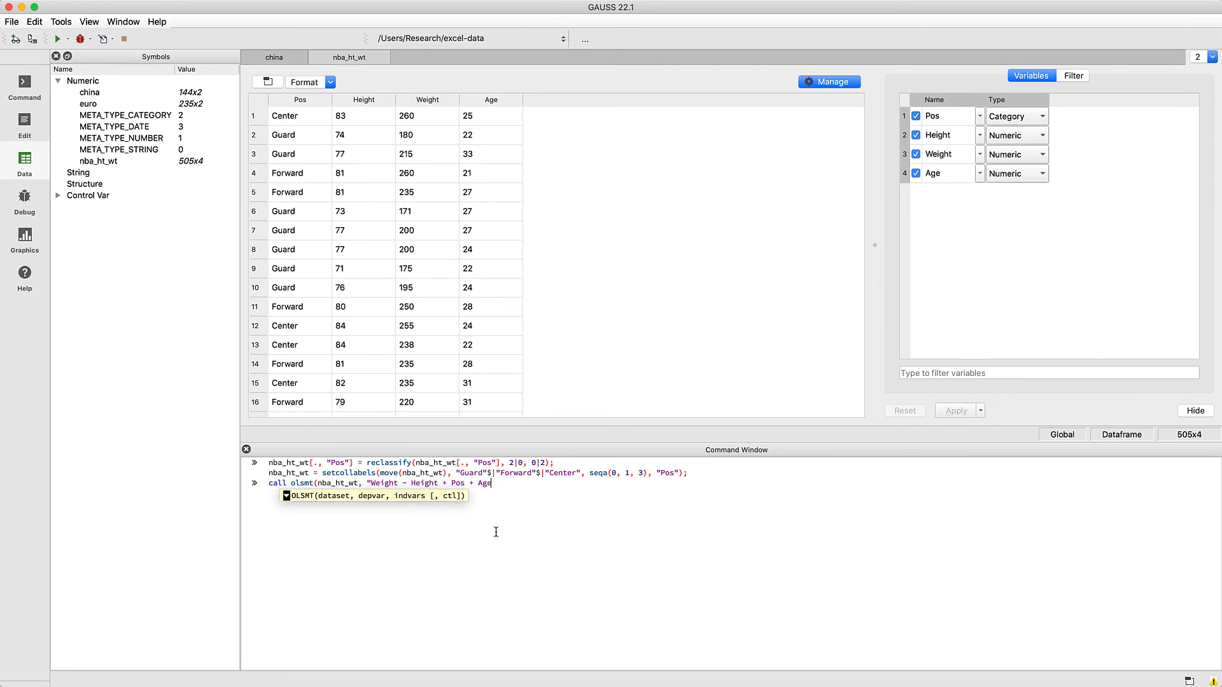
text(");)
key(Return)
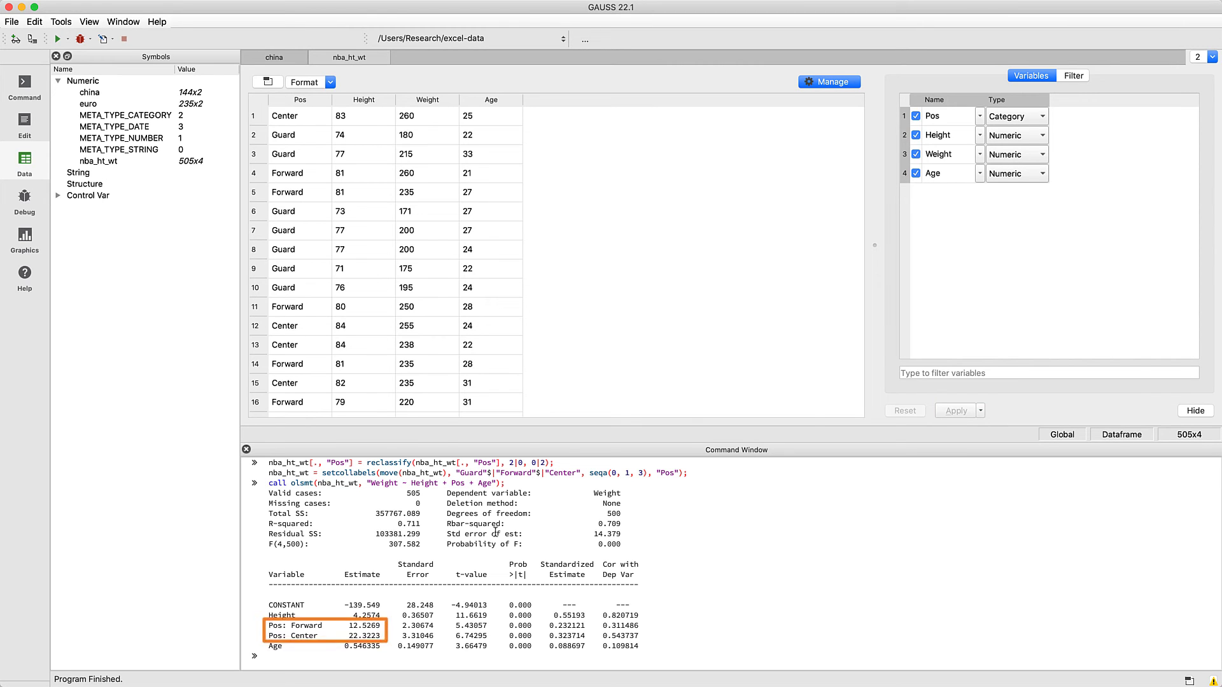